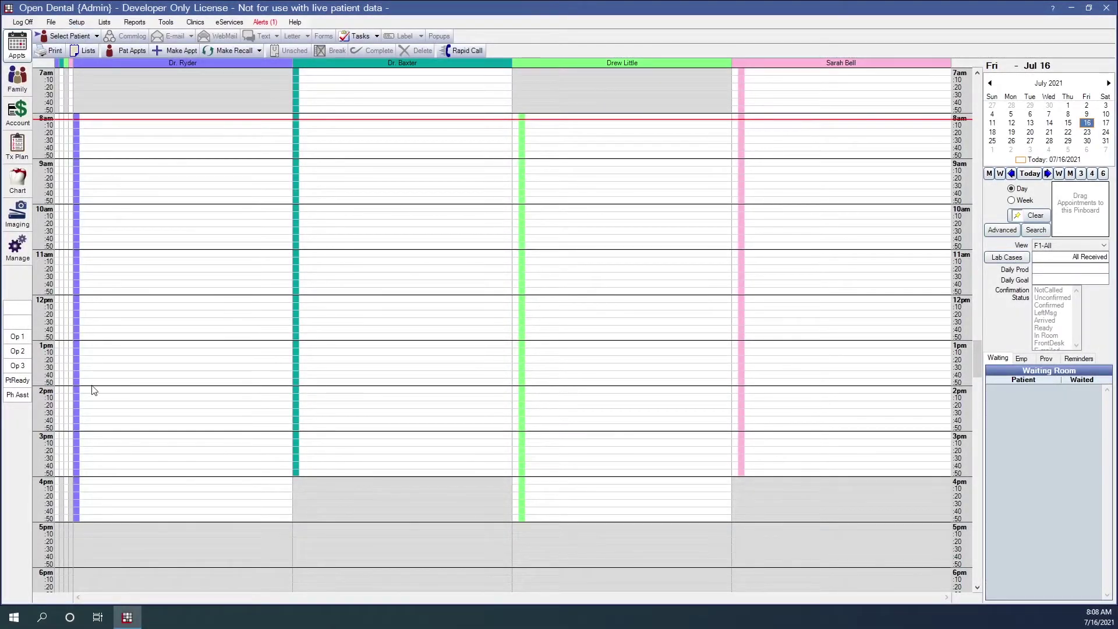
# Step: From Setup > Sheets, create a new PatientForm sheet described as 'Test' and open its blank layout
pyautogui.click(77, 23)
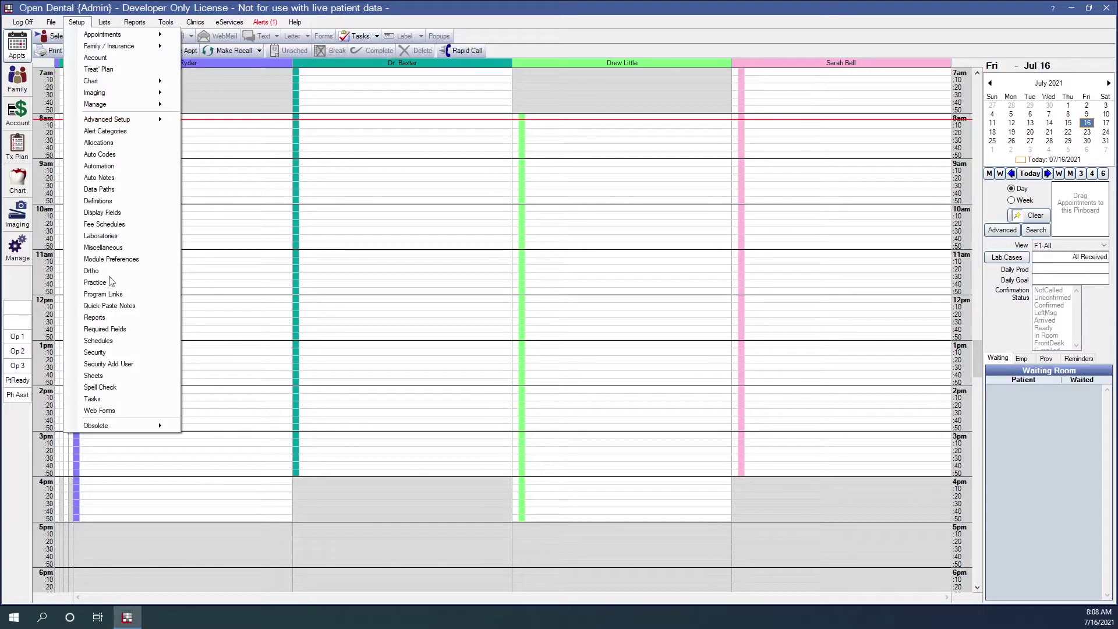
pyautogui.click(109, 376)
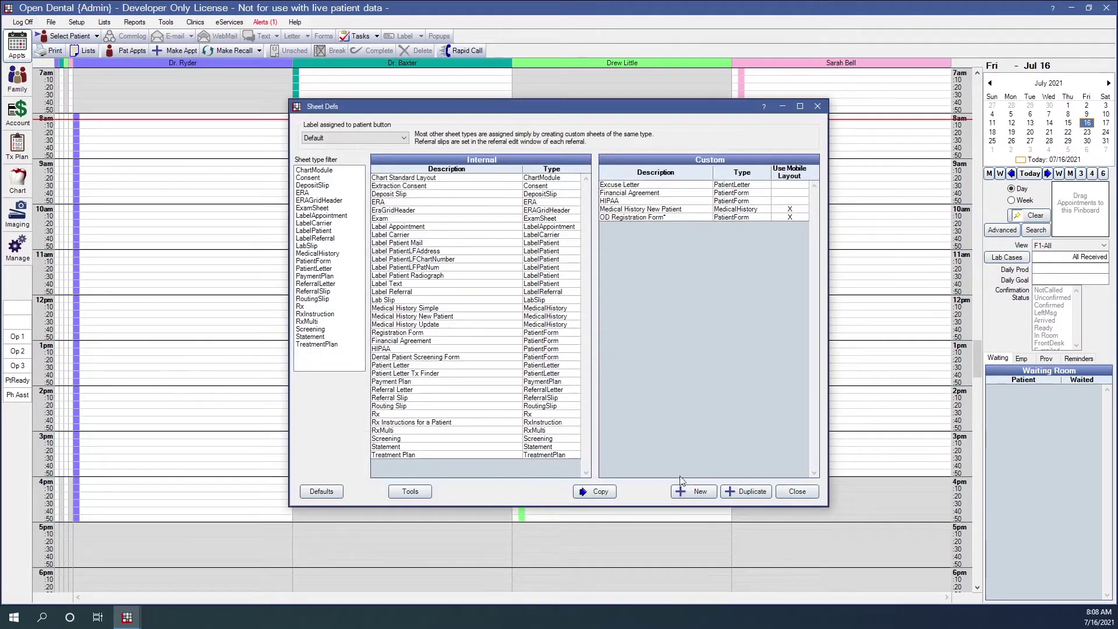
pyautogui.click(701, 494)
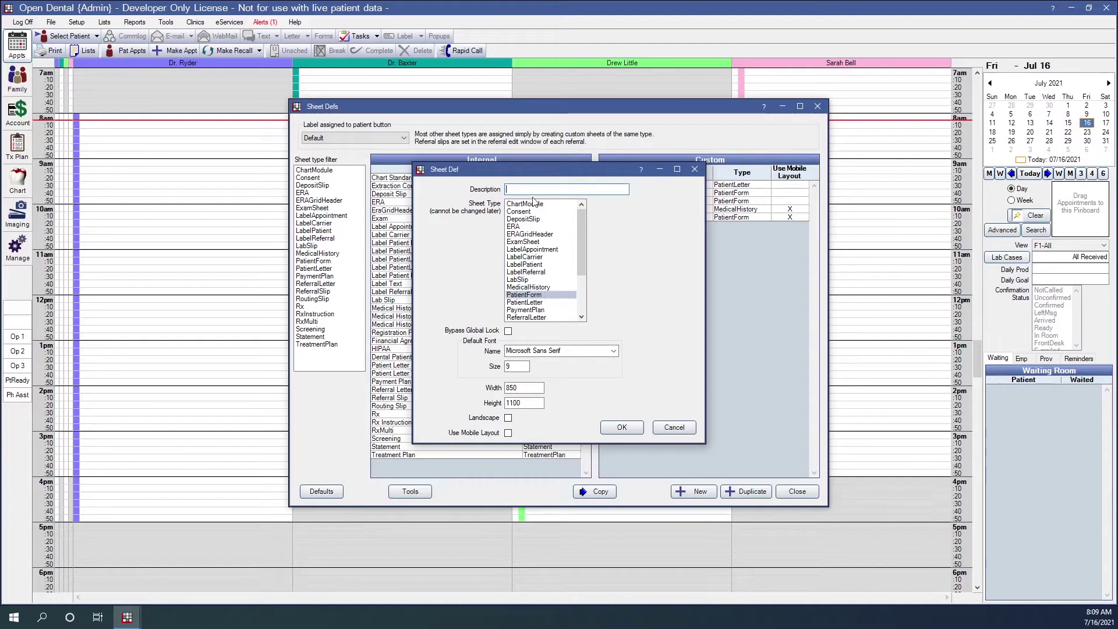
pyautogui.write('Test')
pyautogui.click(622, 427)
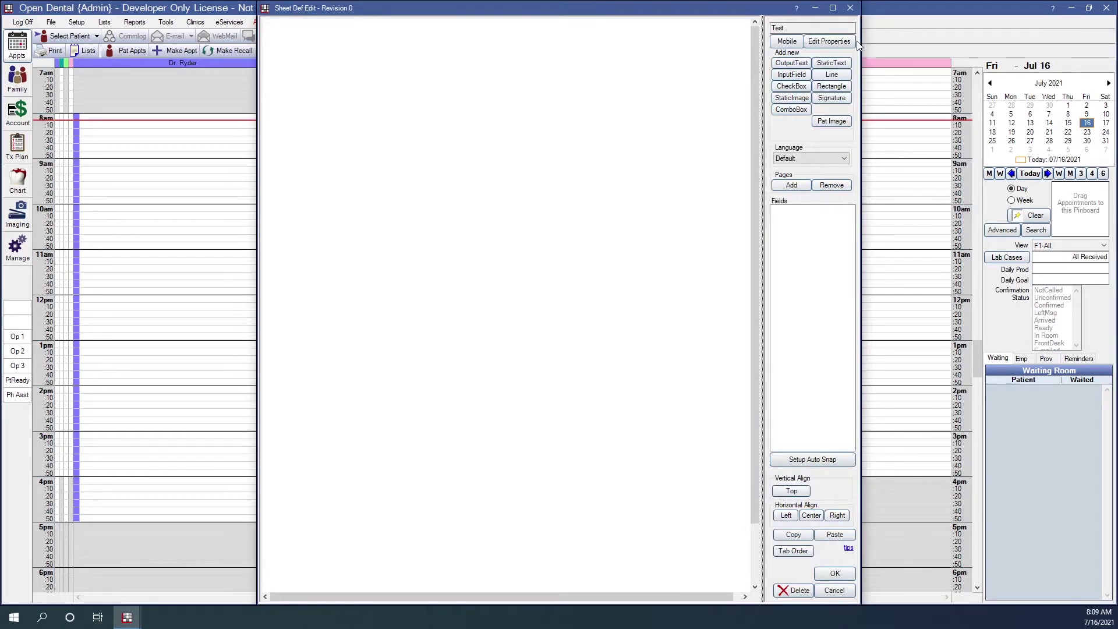
# Step: Review the Field Name list for input fields, then cancel without adding one
pyautogui.click(793, 75)
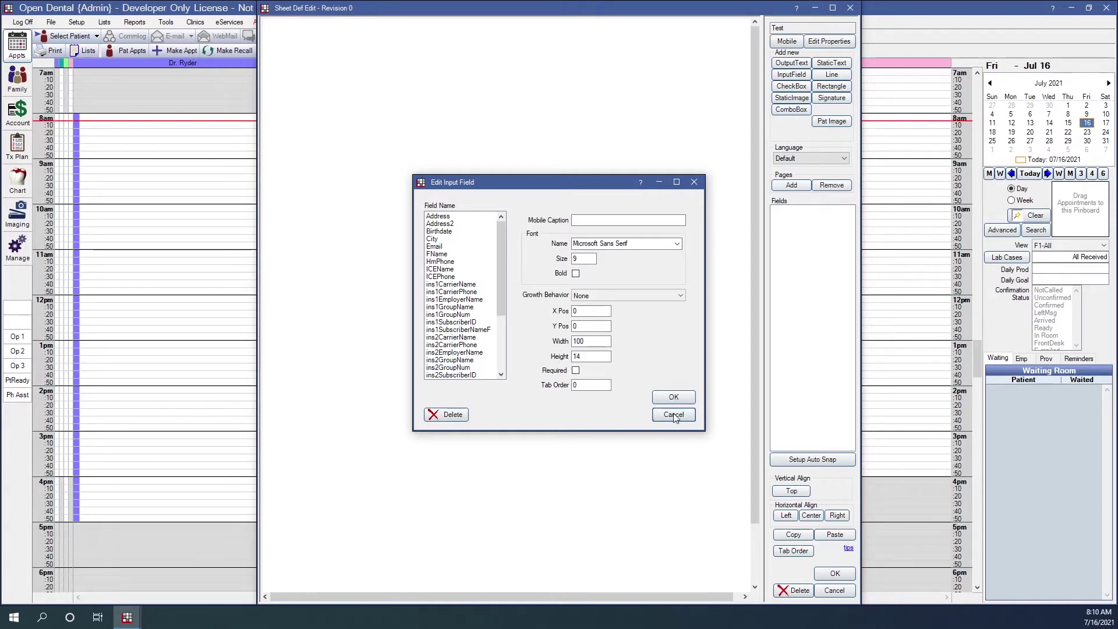
pyautogui.click(674, 417)
# Step: Discard the PatientForm layout and create a MedicalHistory sheet named 'Test'
pyautogui.click(835, 590)
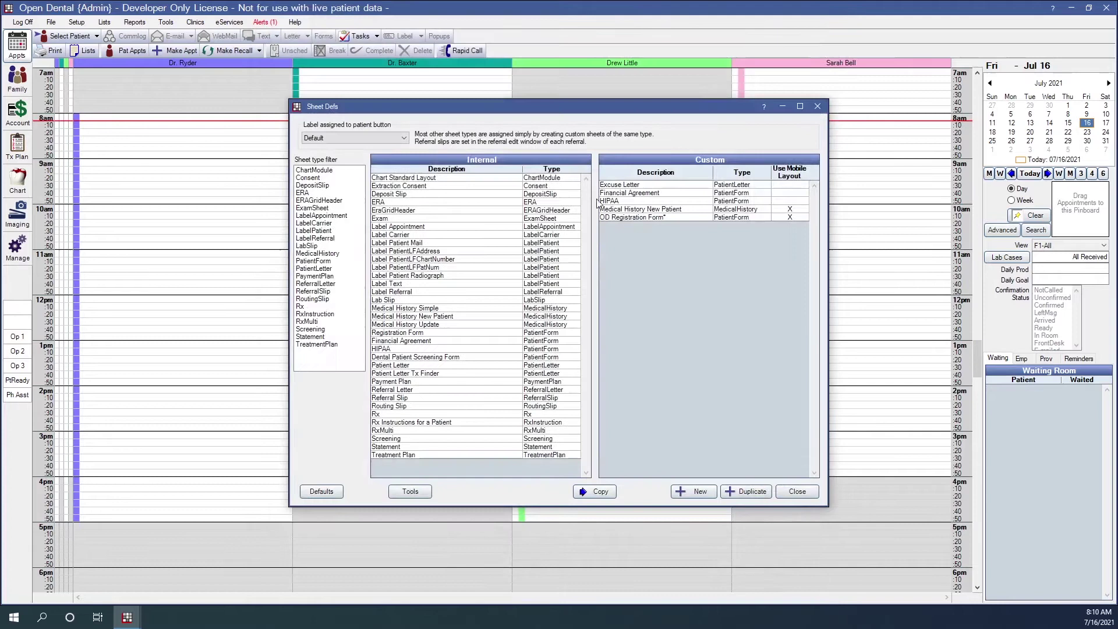
pyautogui.click(701, 492)
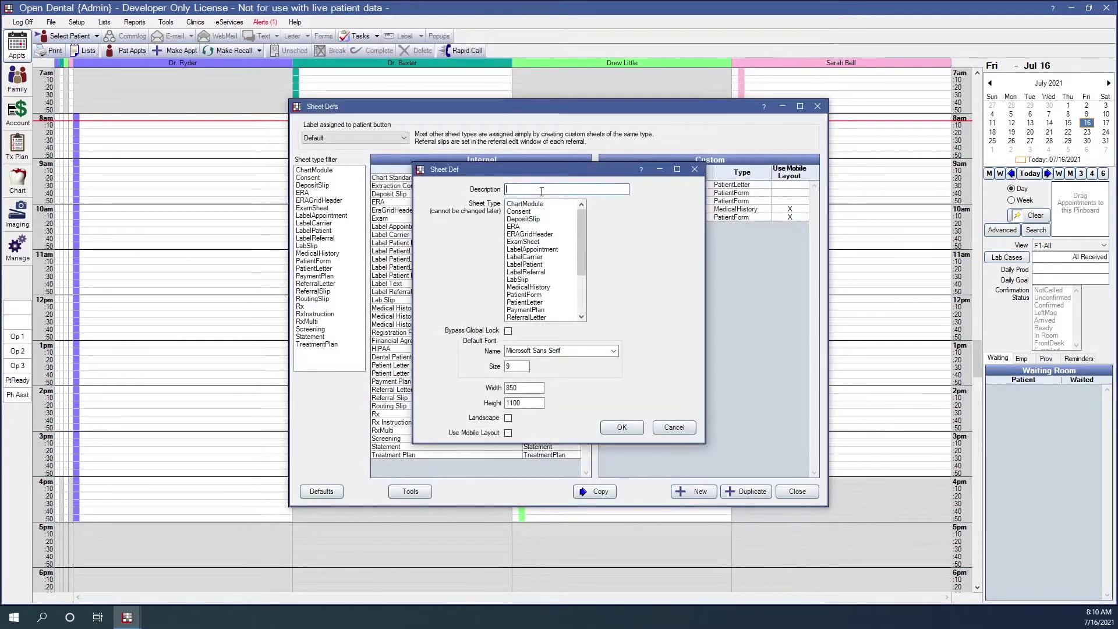
pyautogui.write('Test')
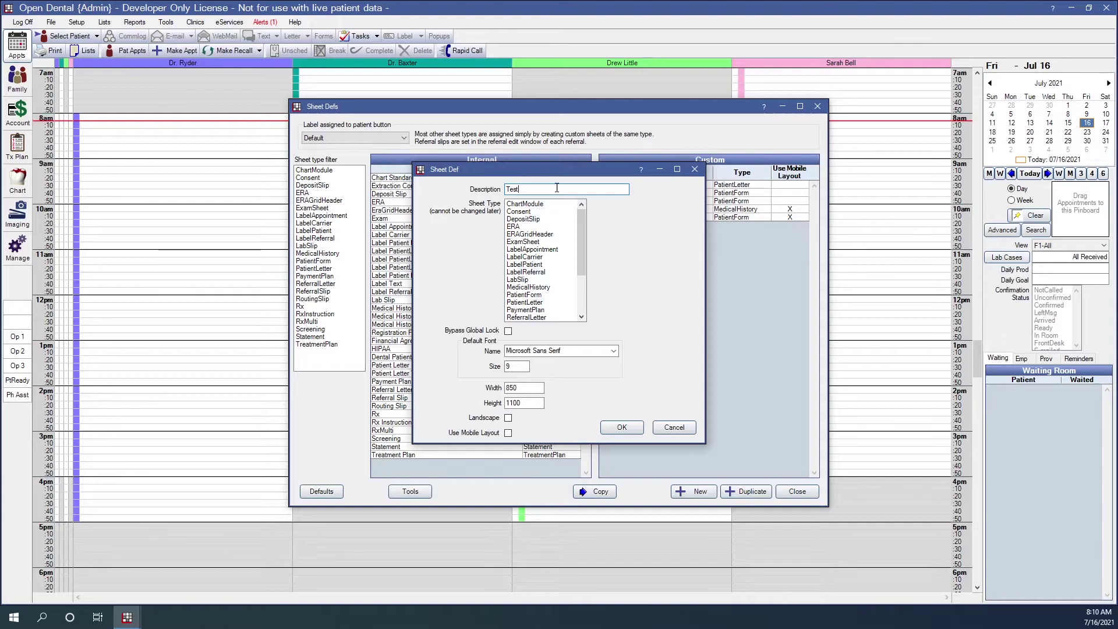
pyautogui.click(582, 277)
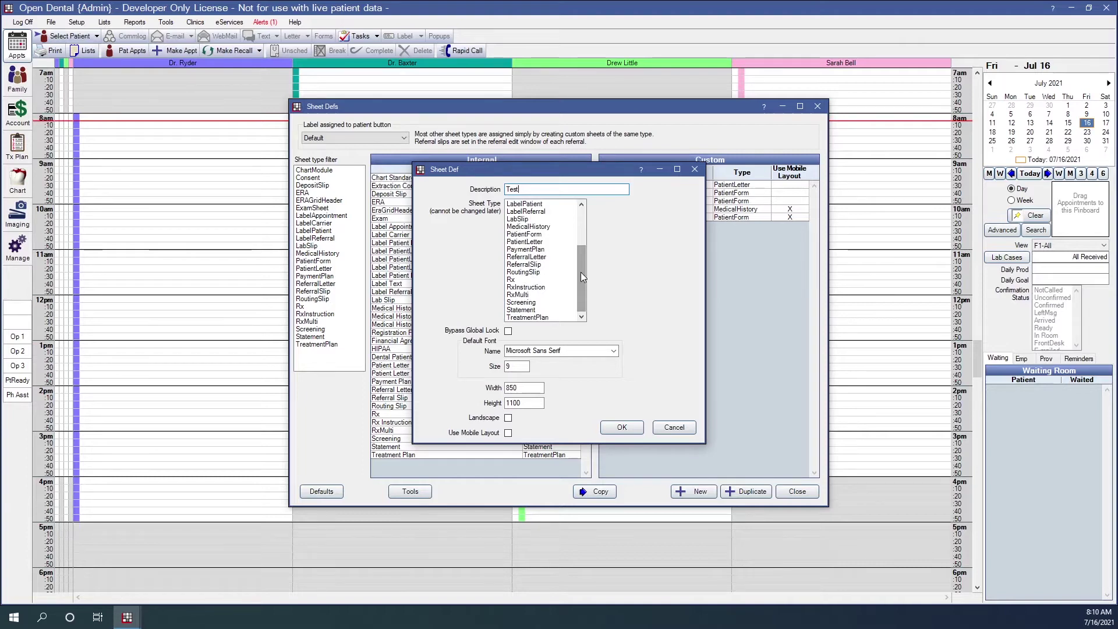
pyautogui.click(547, 226)
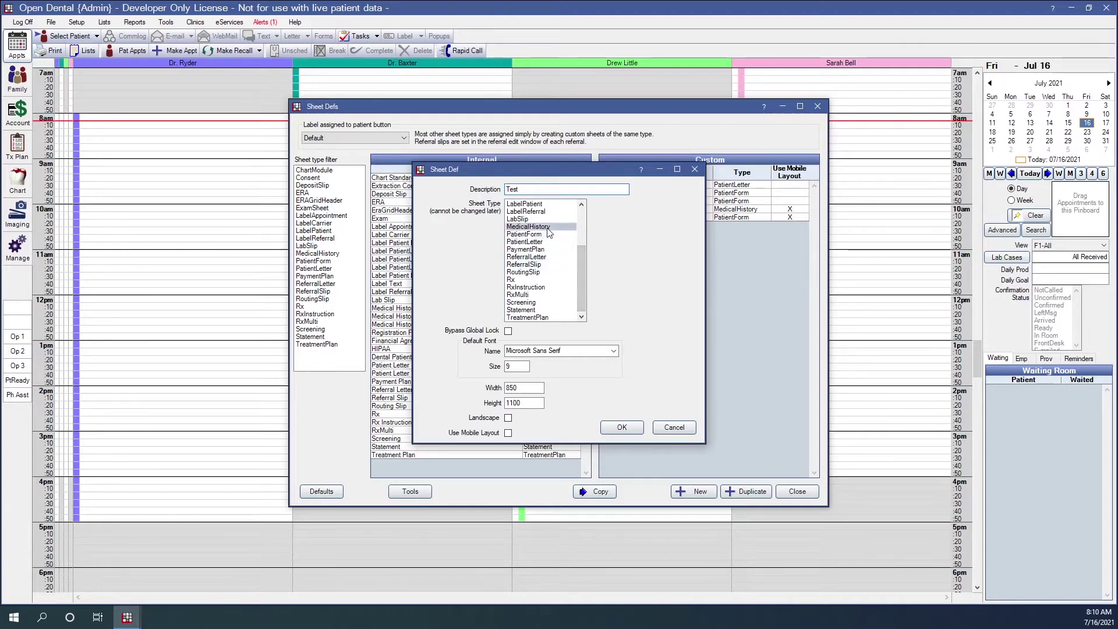
pyautogui.click(622, 427)
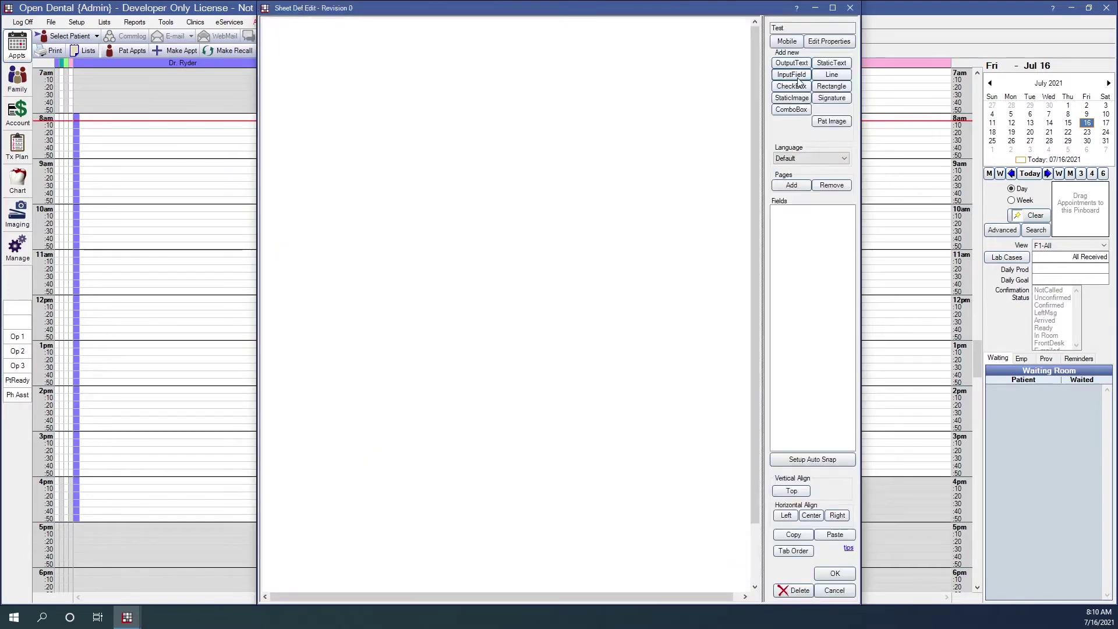
pyautogui.click(799, 78)
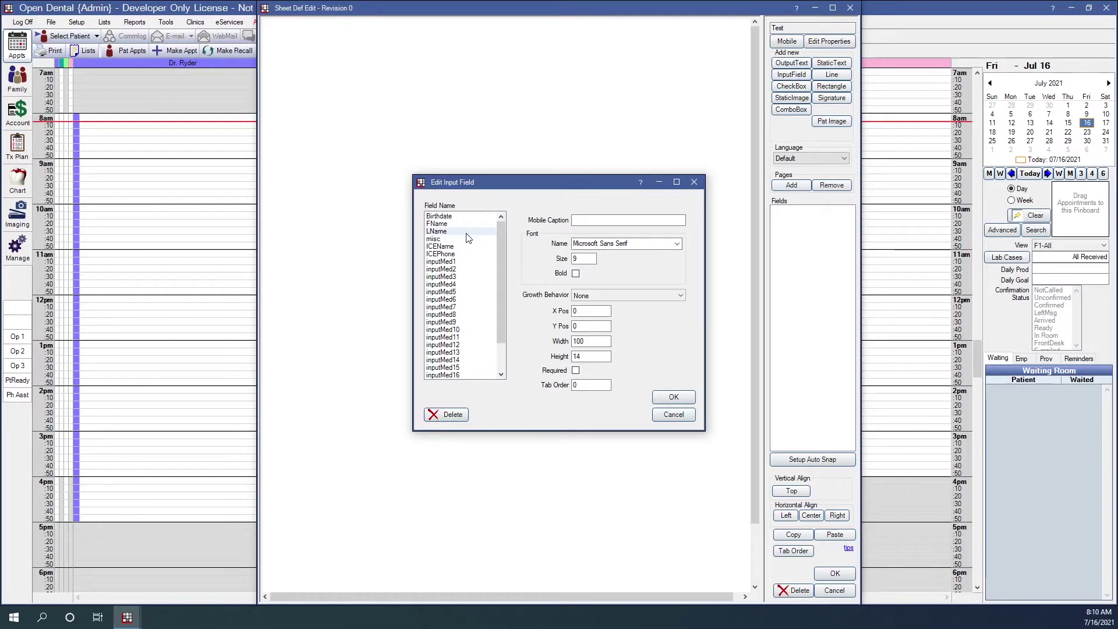
pyautogui.click(673, 414)
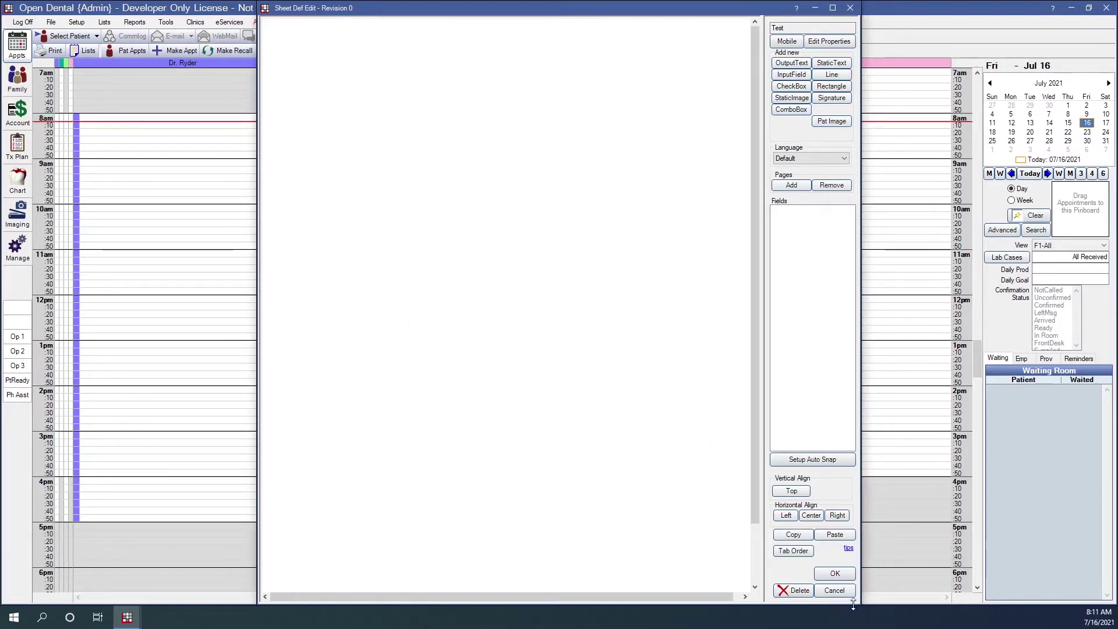
# Step: Discard the medical history layout, start a Consent sheet, and name it 'Test' after the blank-description warning
pyautogui.click(847, 592)
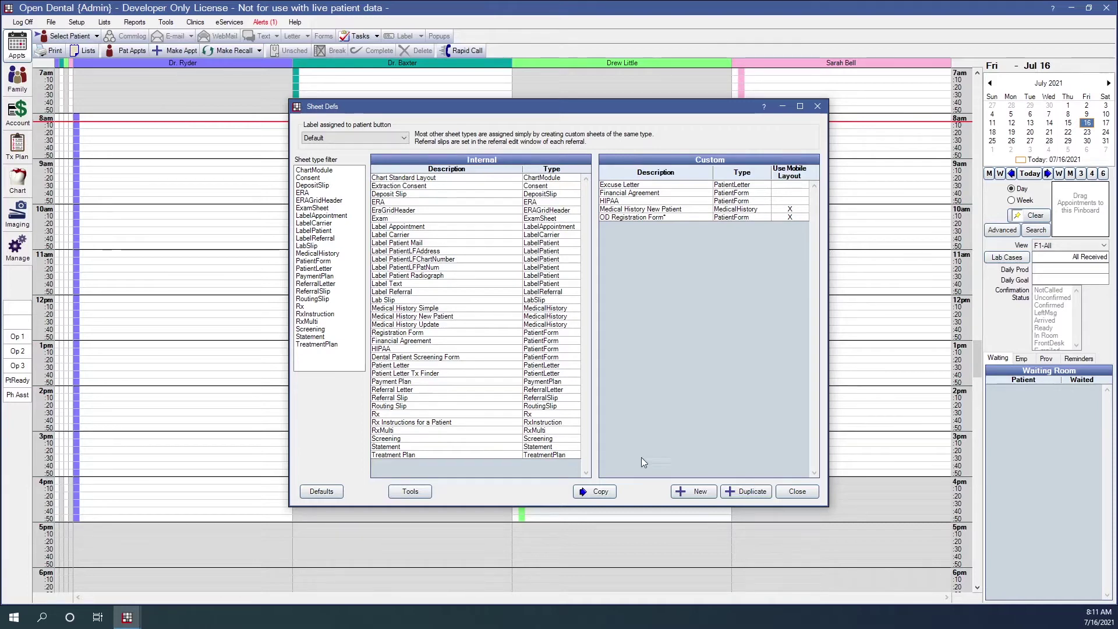
pyautogui.click(696, 492)
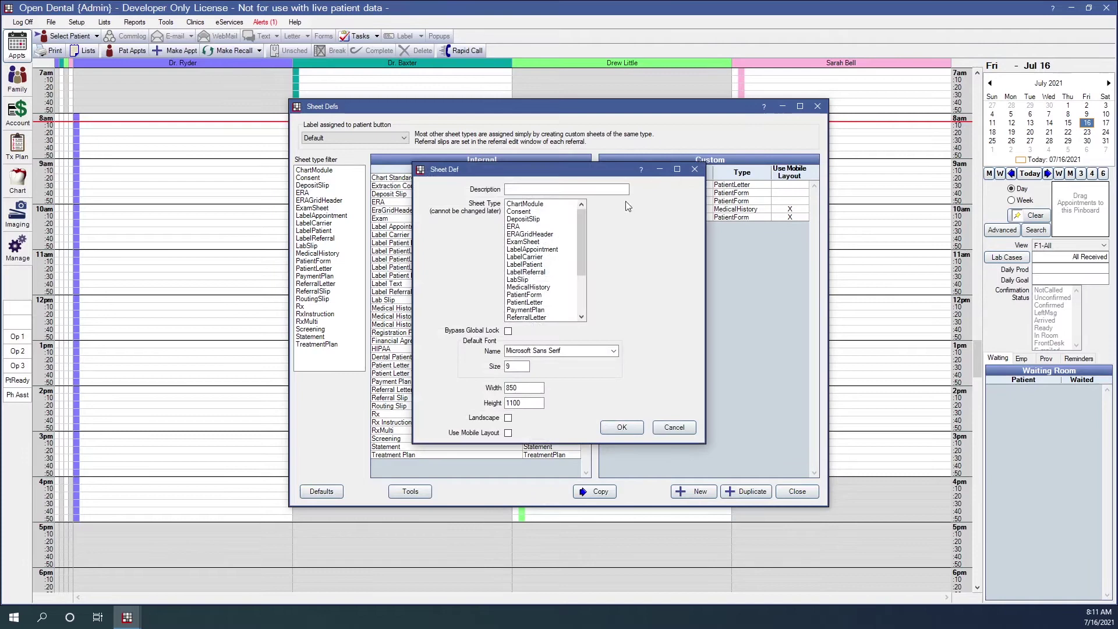
pyautogui.click(534, 212)
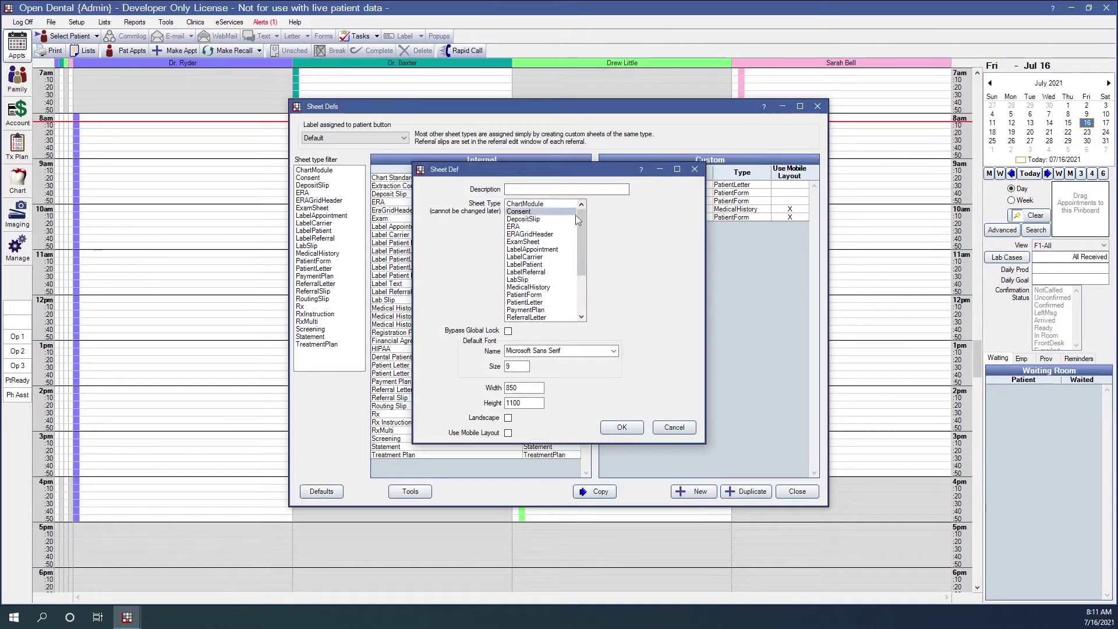
pyautogui.click(622, 427)
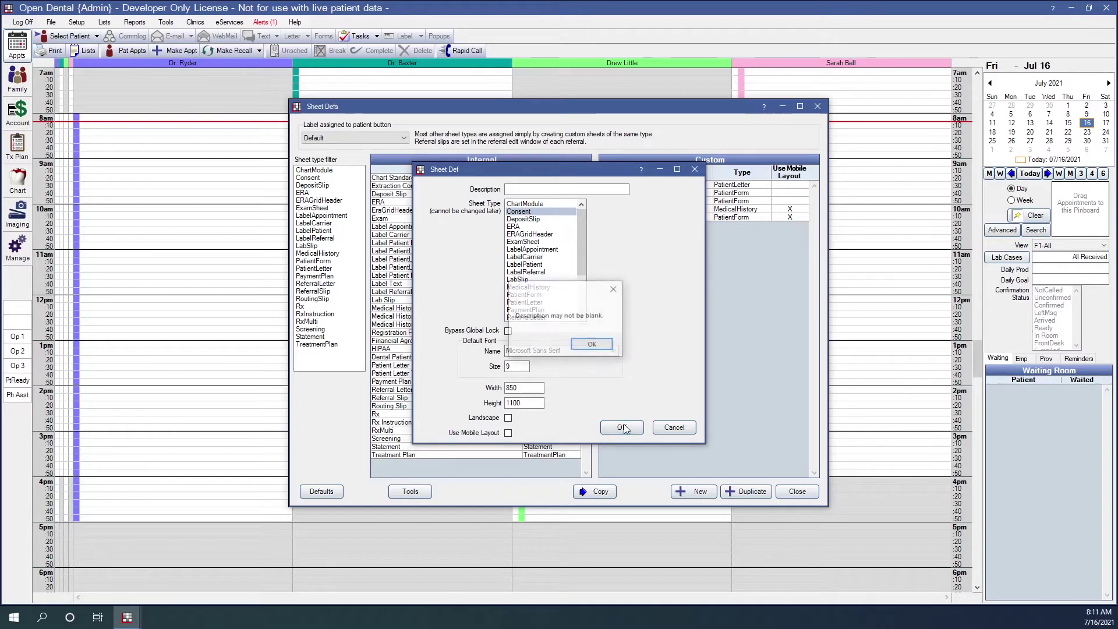
pyautogui.click(592, 340)
pyautogui.click(565, 189)
pyautogui.write('Test')
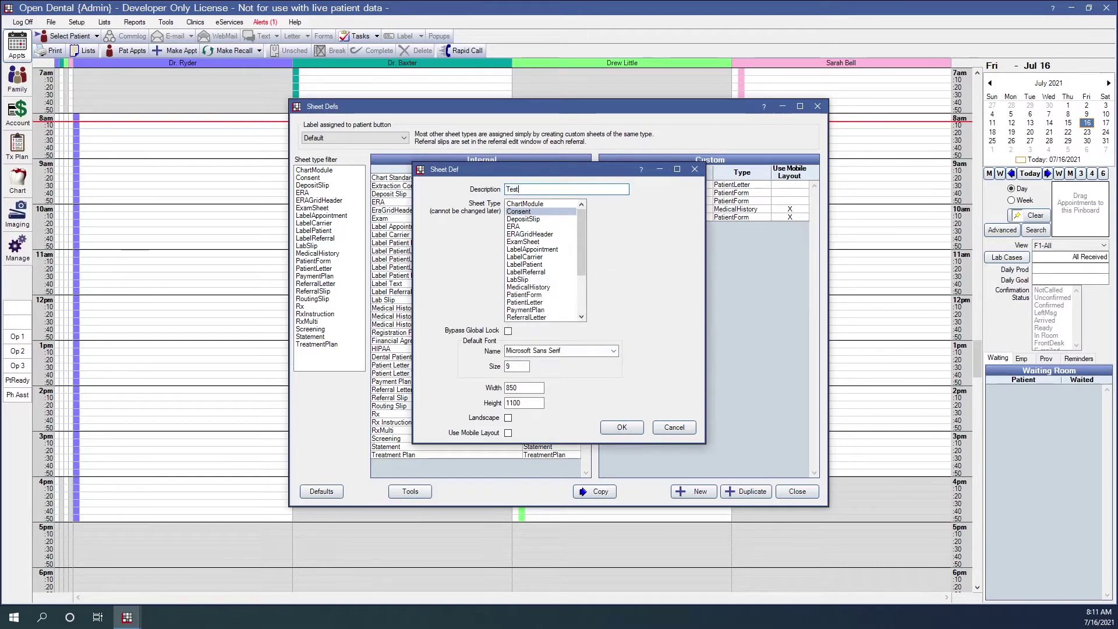
# Step: Confirm the Consent sheet 'Test', review its input fields without adding any, then view the OutputText options
pyautogui.click(622, 428)
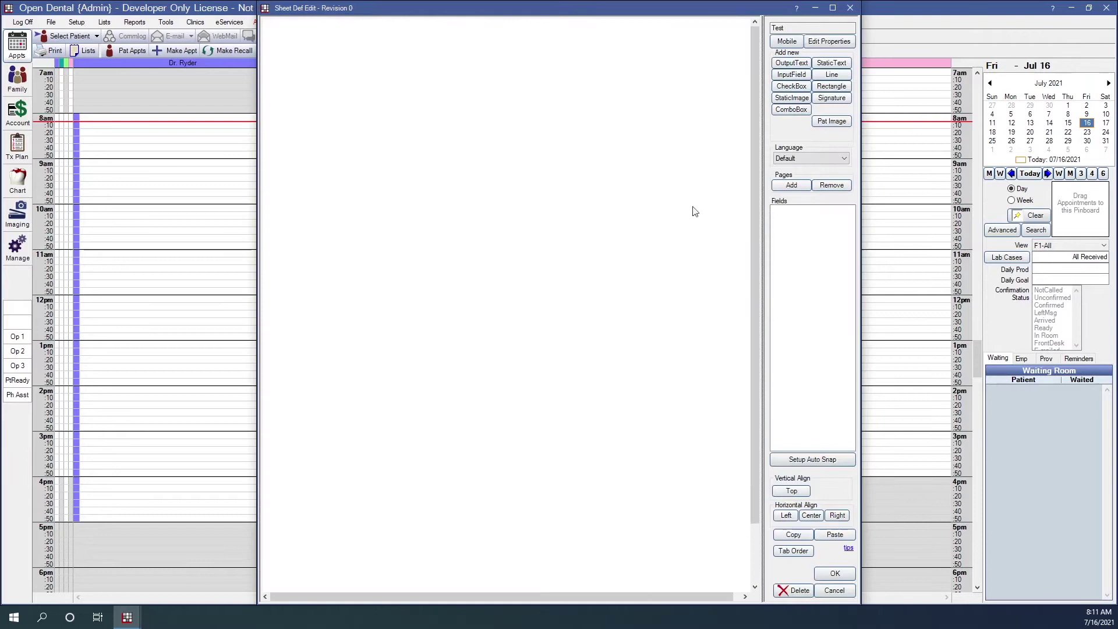
pyautogui.click(791, 74)
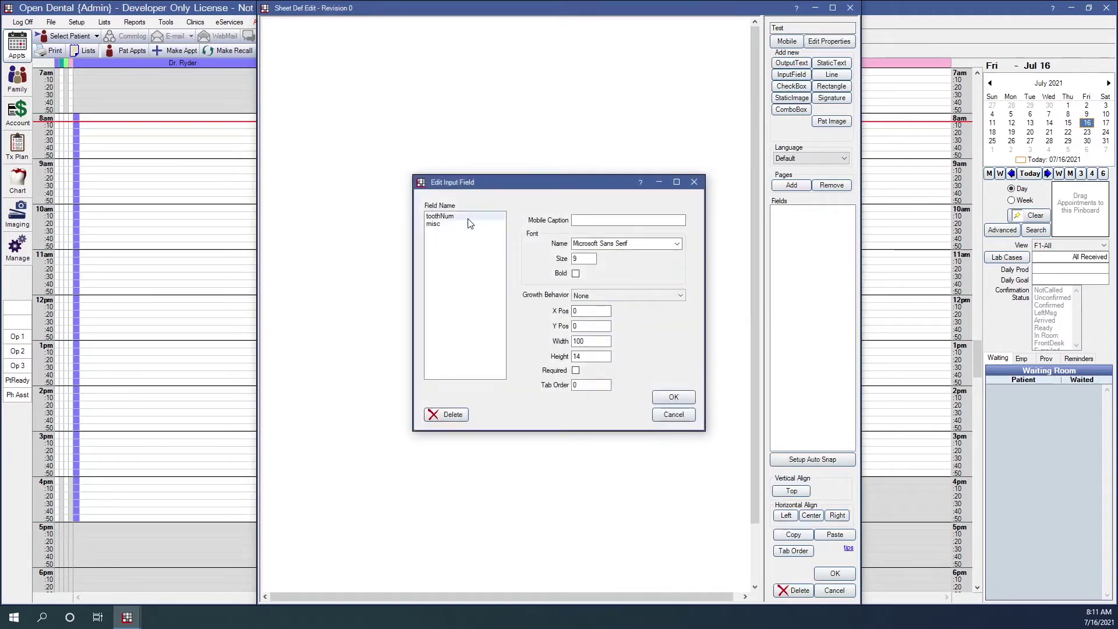
pyautogui.click(672, 414)
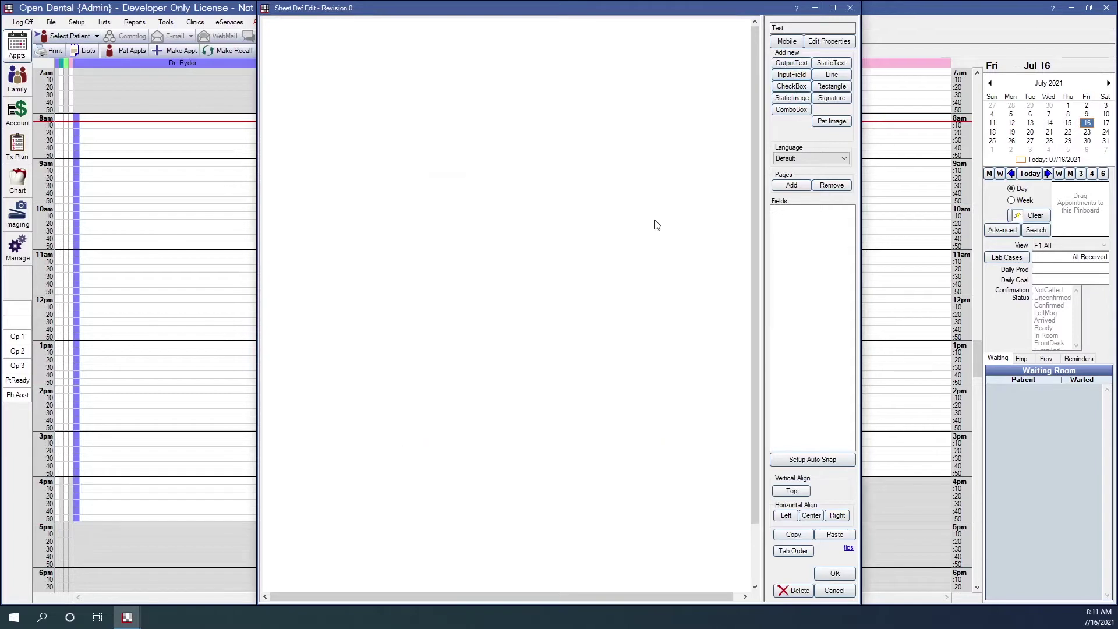
pyautogui.click(793, 66)
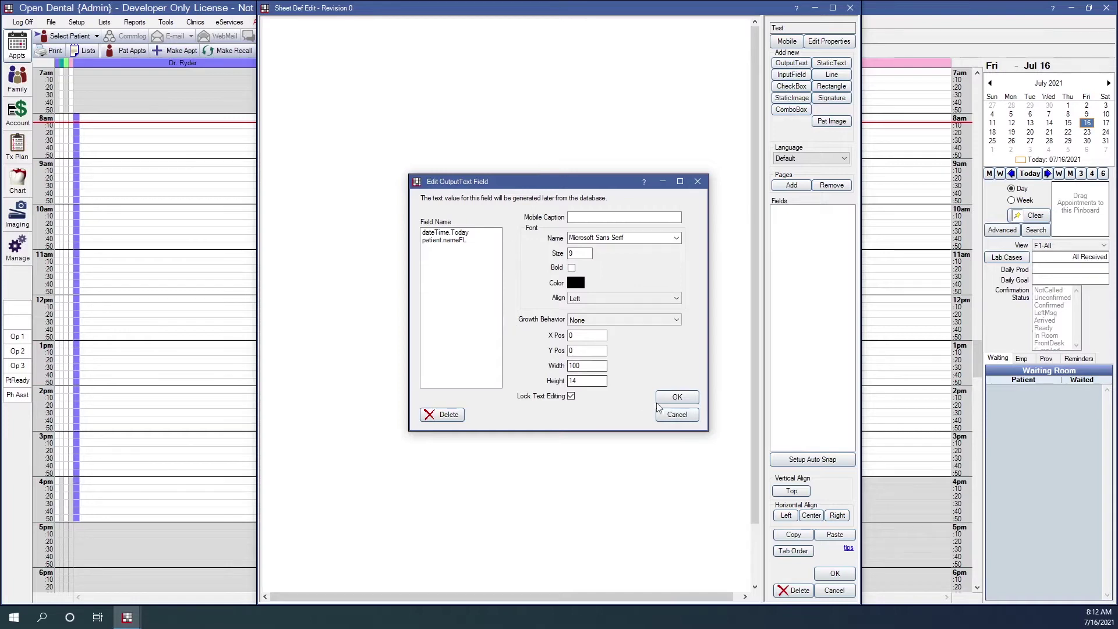
# Step: Cancel the OutputText field dialog without adding dateTime.Today or patient.nameFL
pyautogui.click(677, 415)
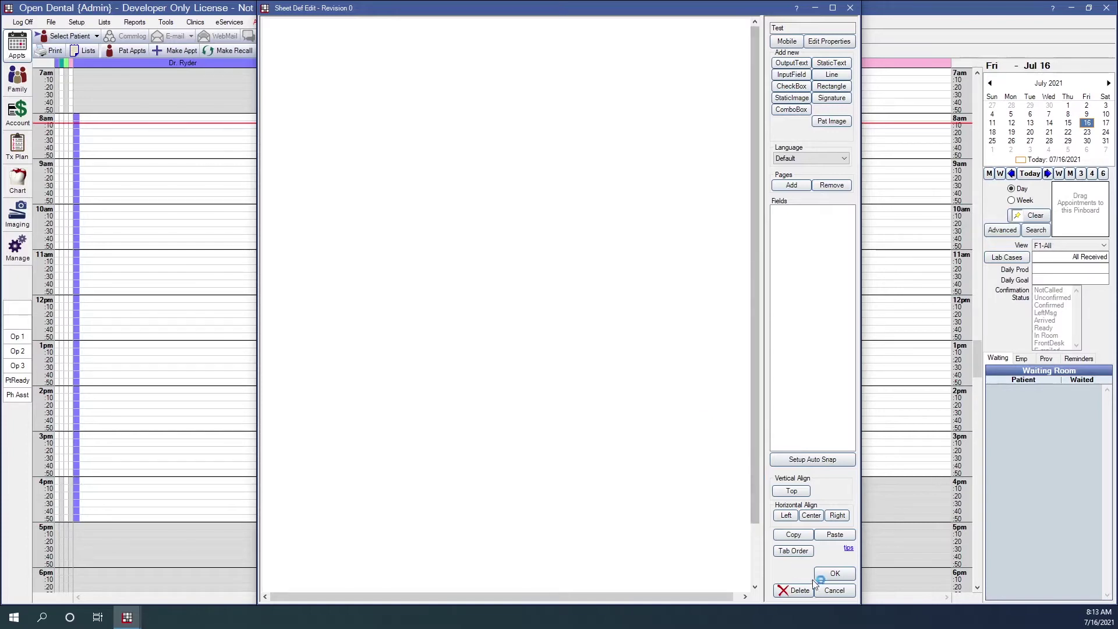
# Step: Discard the Consent layout and create a ReferralSlip sheet named 'Test'
pyautogui.click(833, 590)
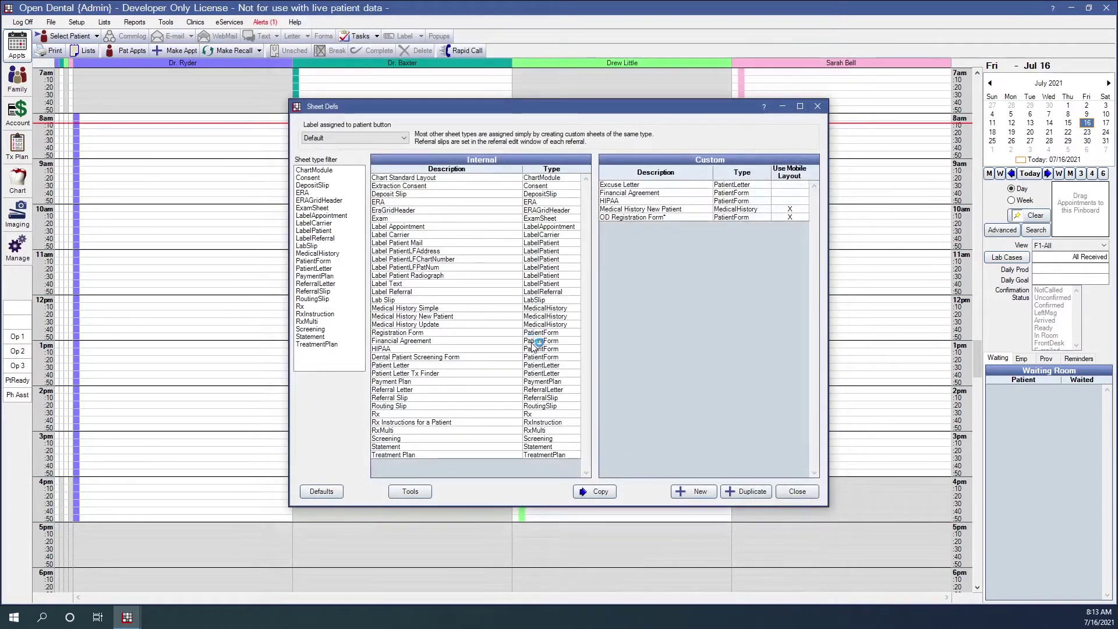
pyautogui.click(677, 491)
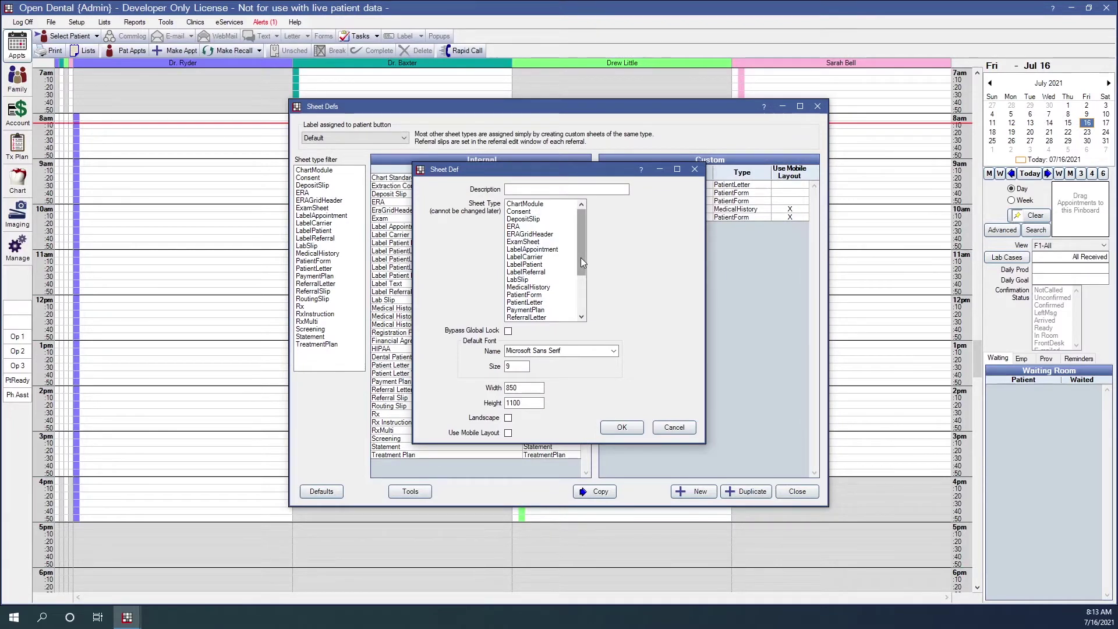
pyautogui.click(573, 188)
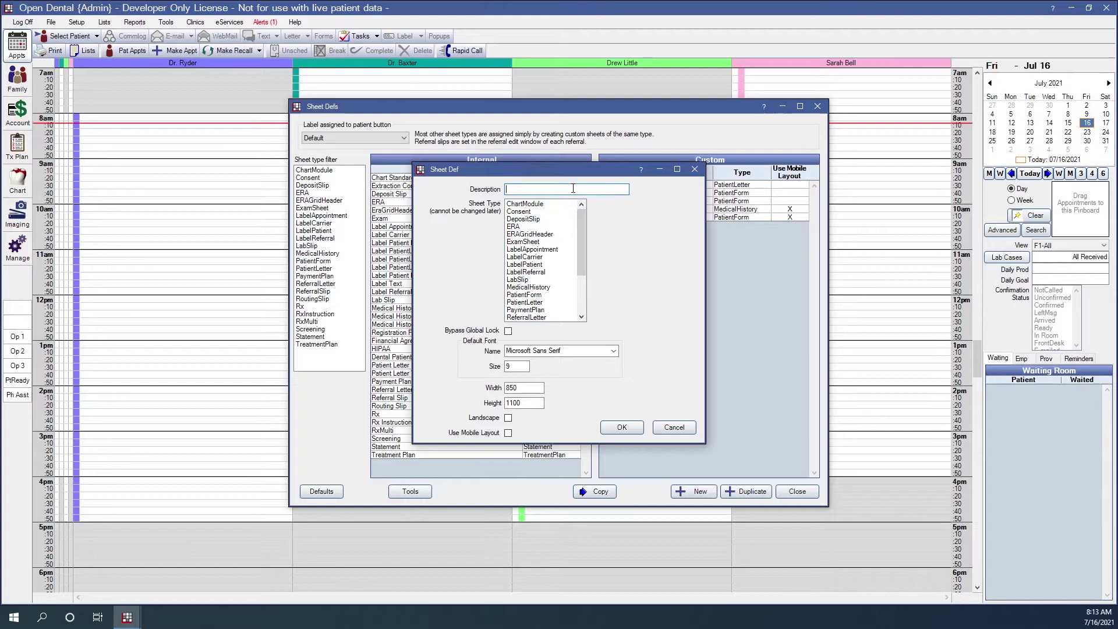
pyautogui.write('Test')
pyautogui.scroll(-2, 587, 263)
pyautogui.scroll(-1, 582, 263)
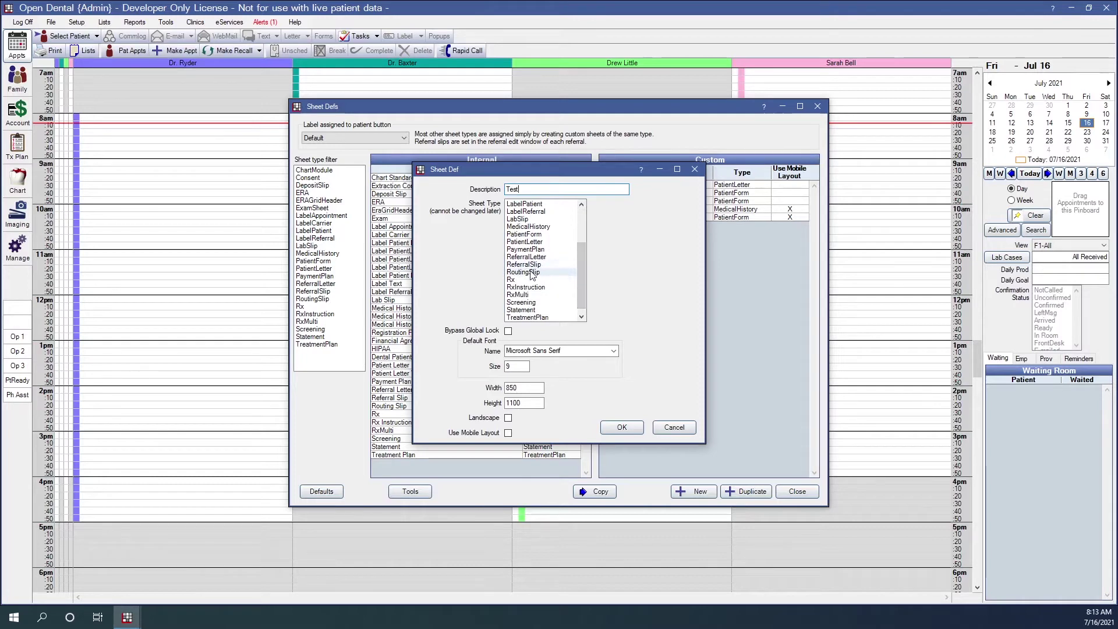
pyautogui.click(530, 263)
pyautogui.click(622, 427)
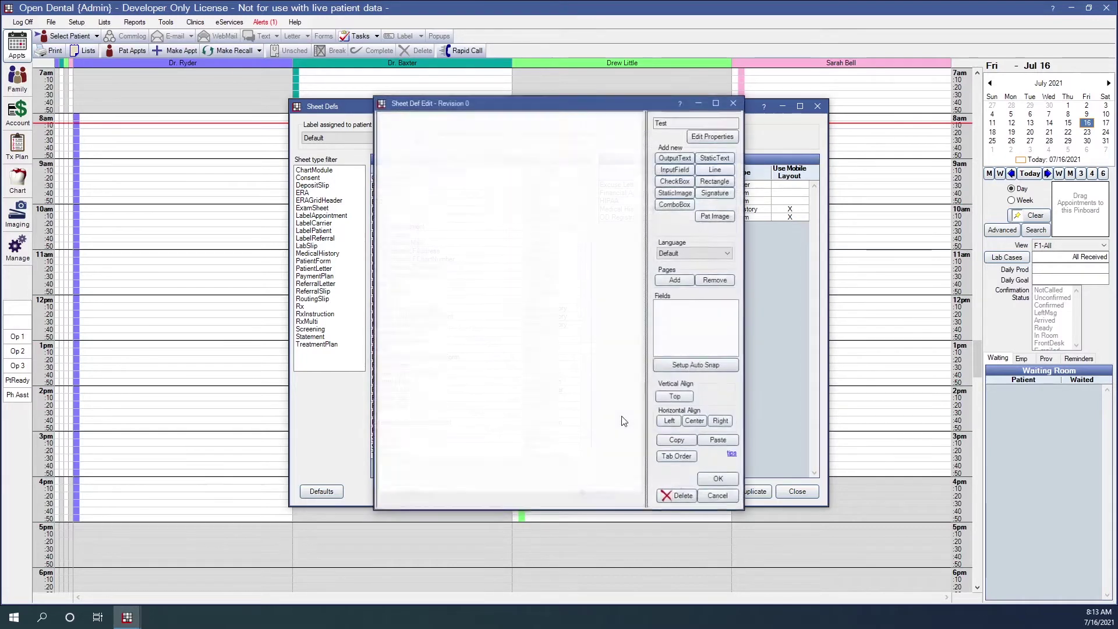
# Step: Review the OutputText and InputField options, including notes, cancelling each without adding fields
pyautogui.click(674, 157)
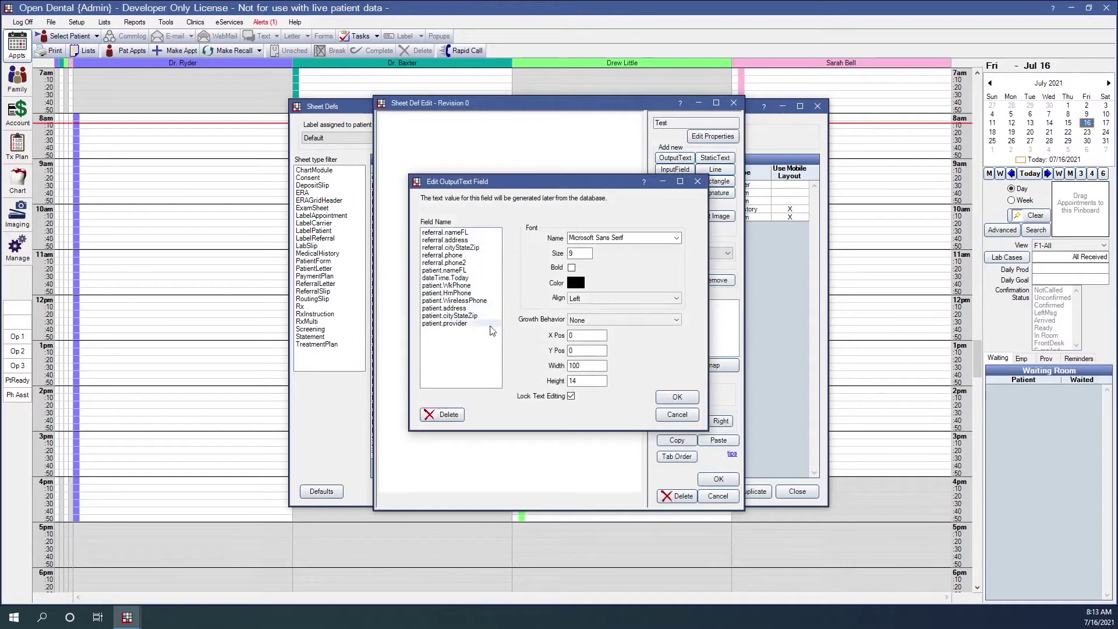
pyautogui.click(677, 414)
pyautogui.click(675, 169)
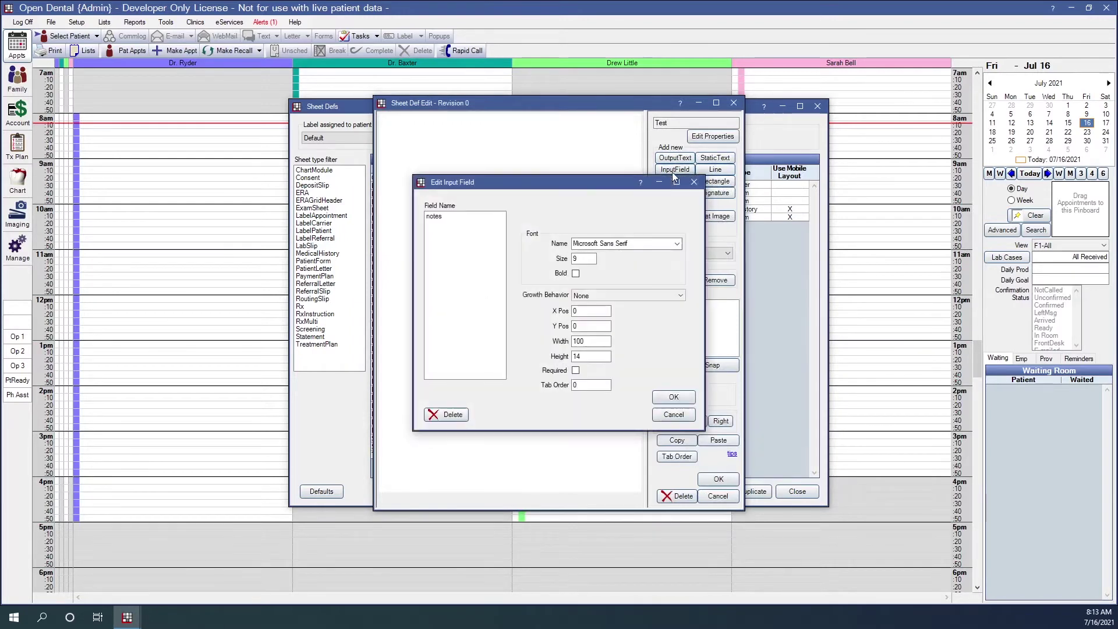
pyautogui.click(442, 217)
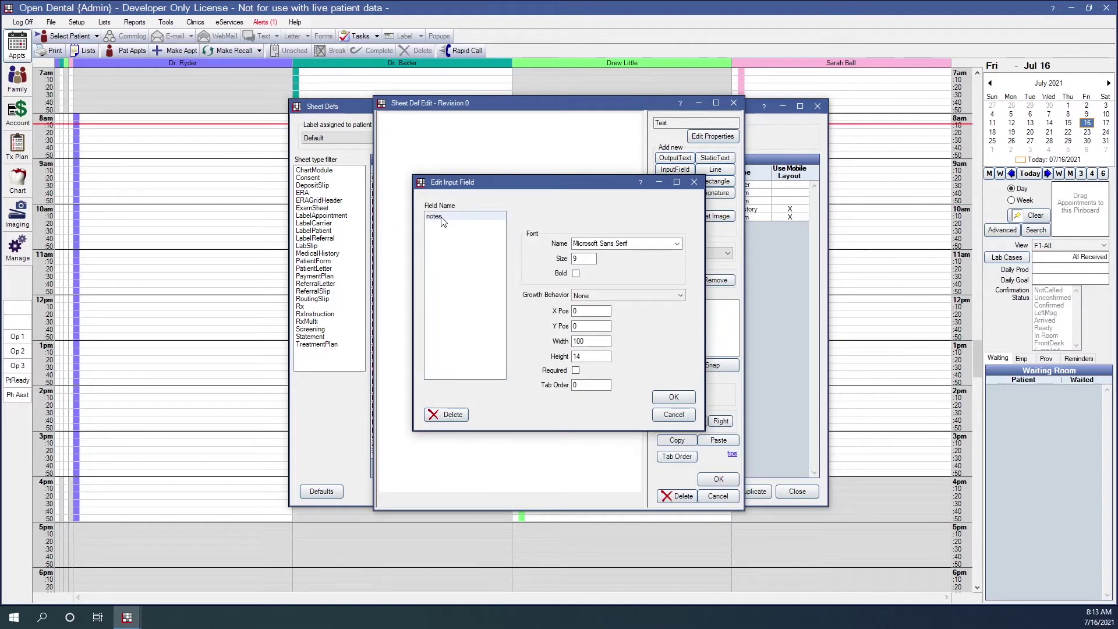
pyautogui.click(674, 414)
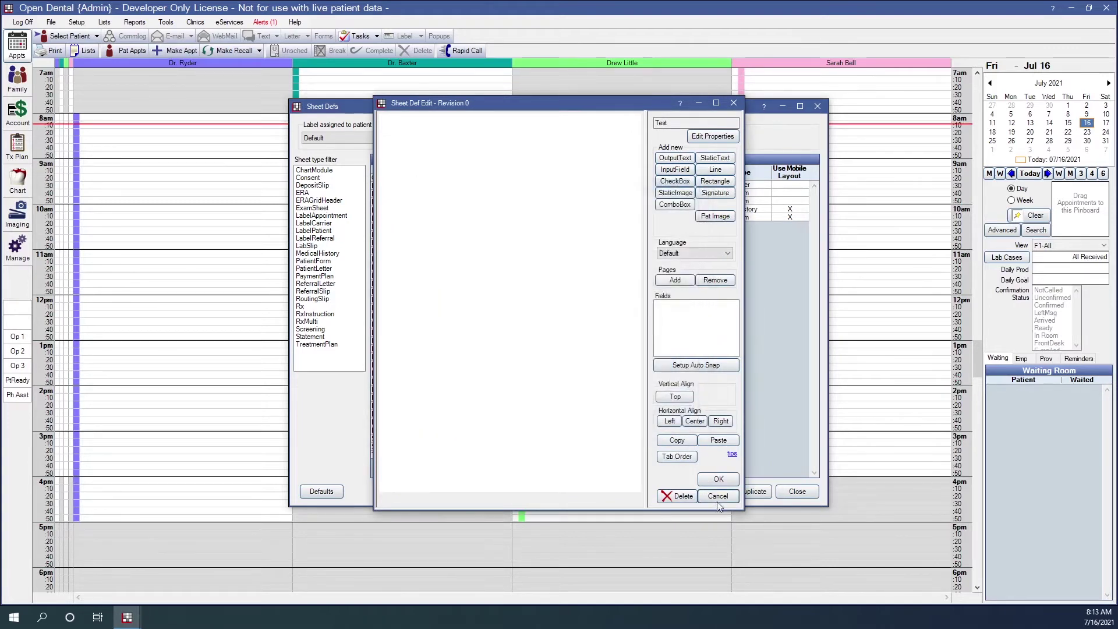
pyautogui.click(718, 496)
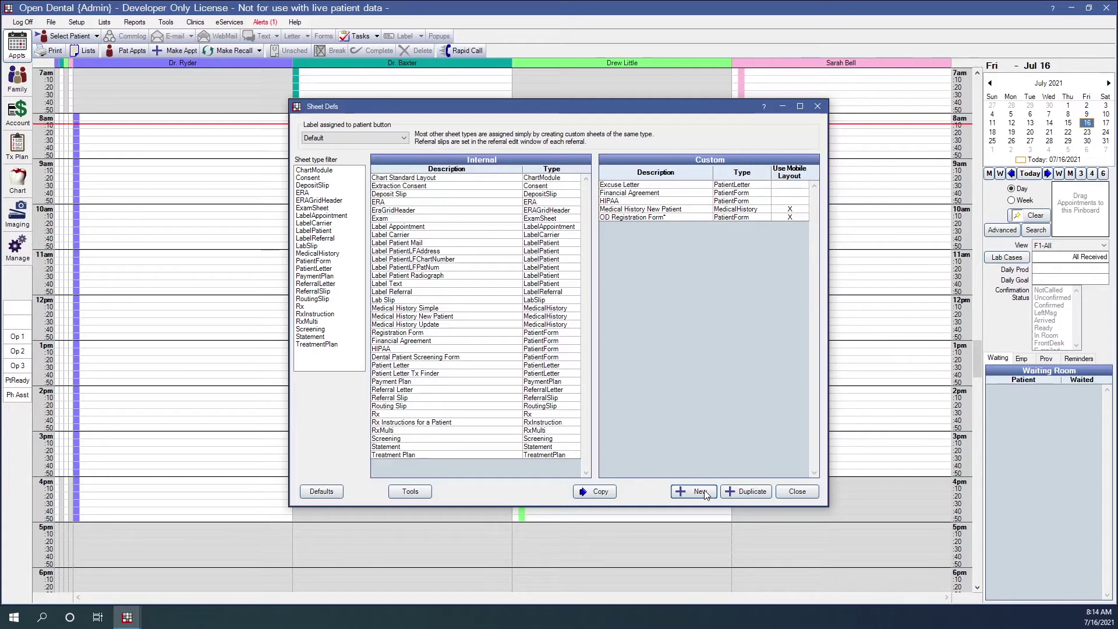
pyautogui.click(384, 415)
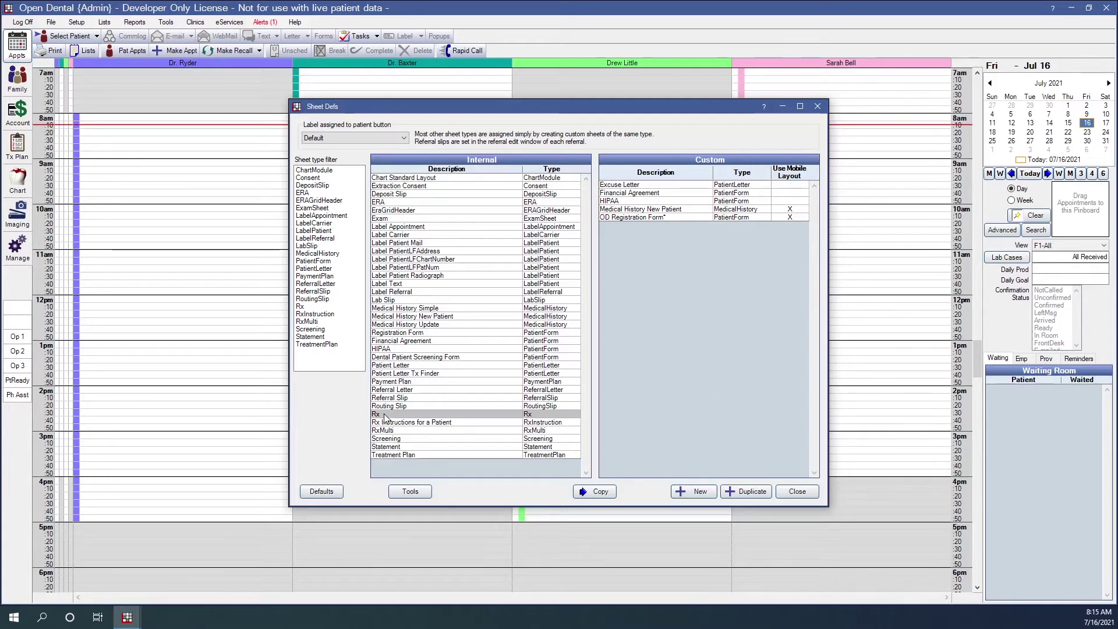
pyautogui.doubleClick(413, 413)
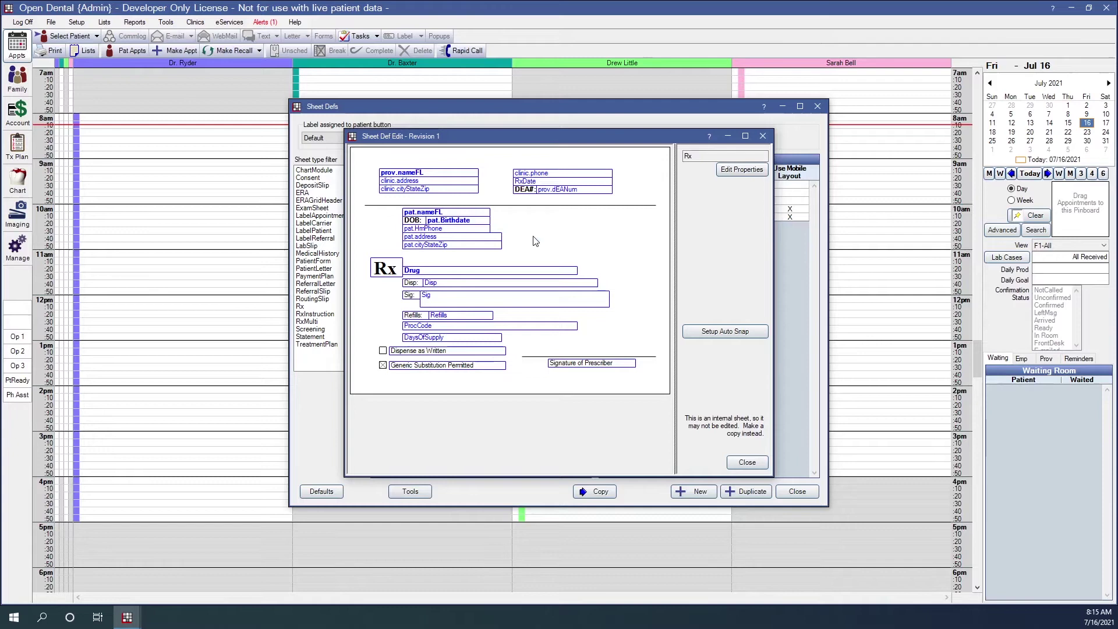
pyautogui.click(735, 465)
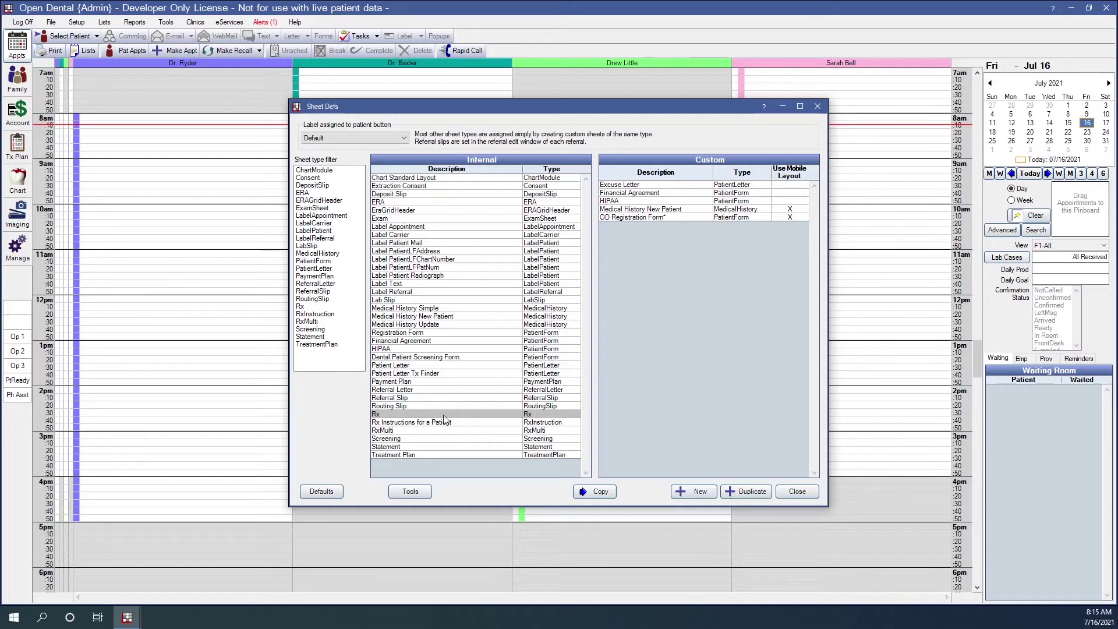
# Step: Copy the Rx sheet to Custom and place a prov.NationalProvID output text just below DEA#
pyautogui.click(595, 491)
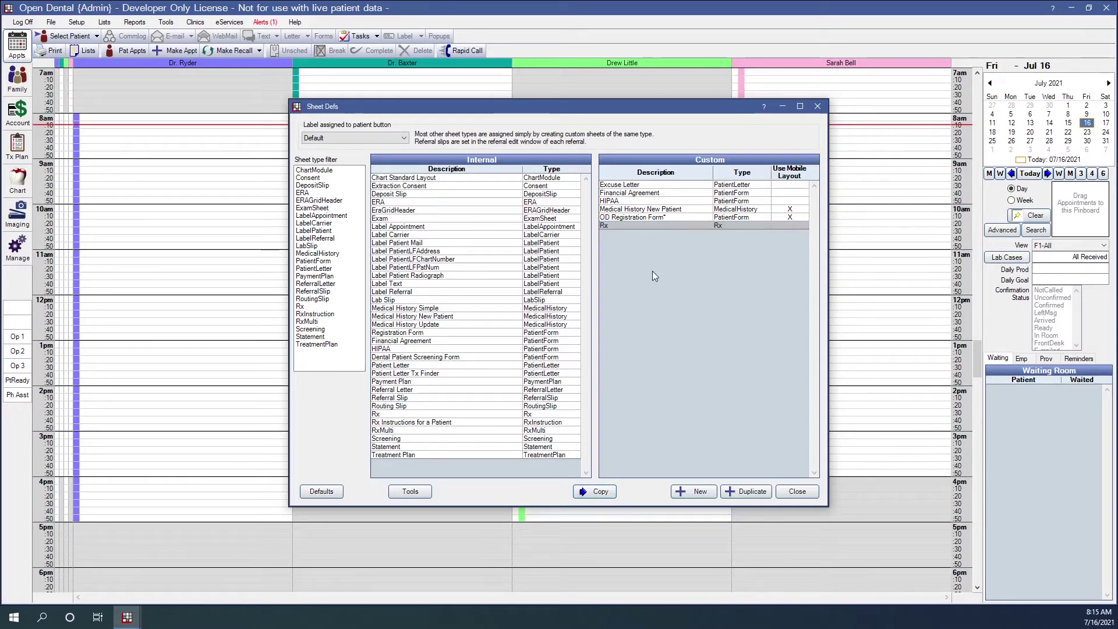
pyautogui.doubleClick(664, 227)
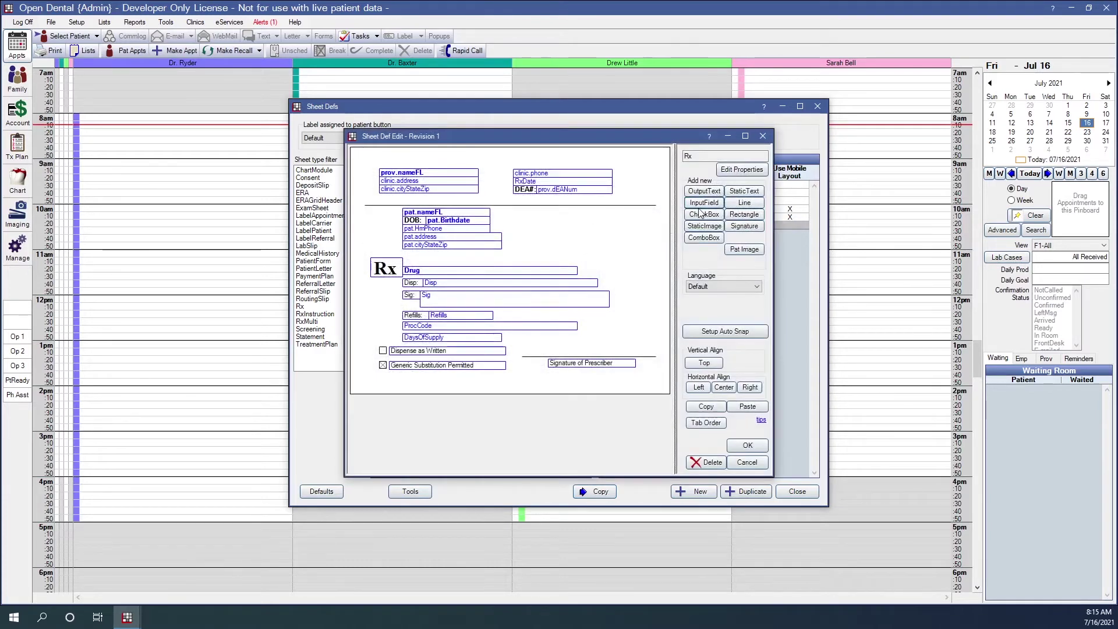
pyautogui.click(711, 193)
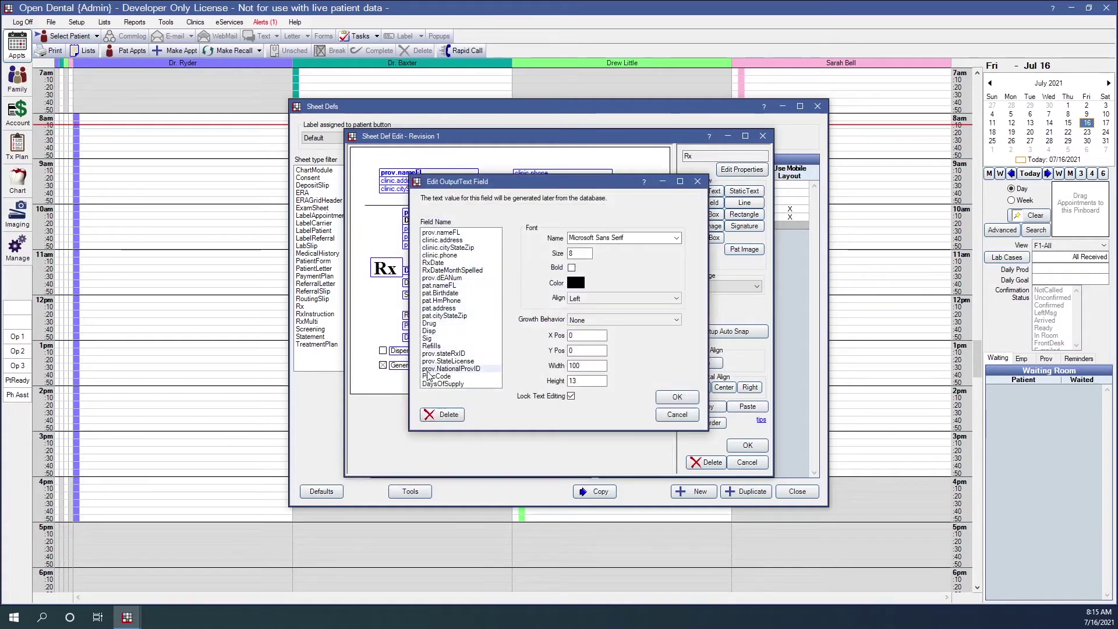
pyautogui.click(486, 371)
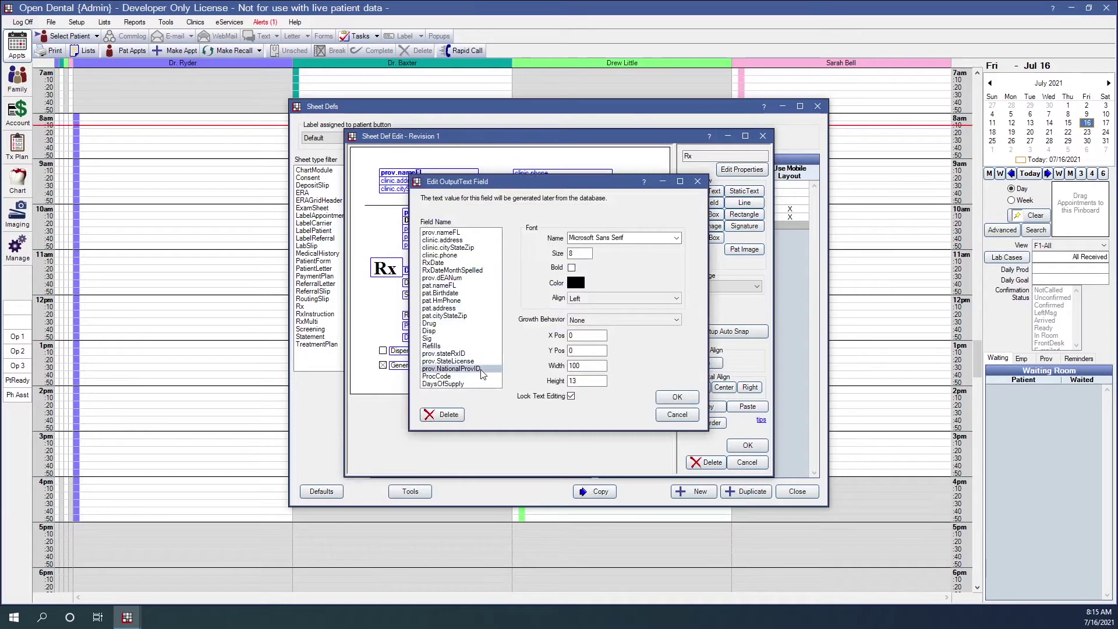
pyautogui.click(675, 396)
pyautogui.moveTo(378, 156); pyautogui.dragTo(564, 201)
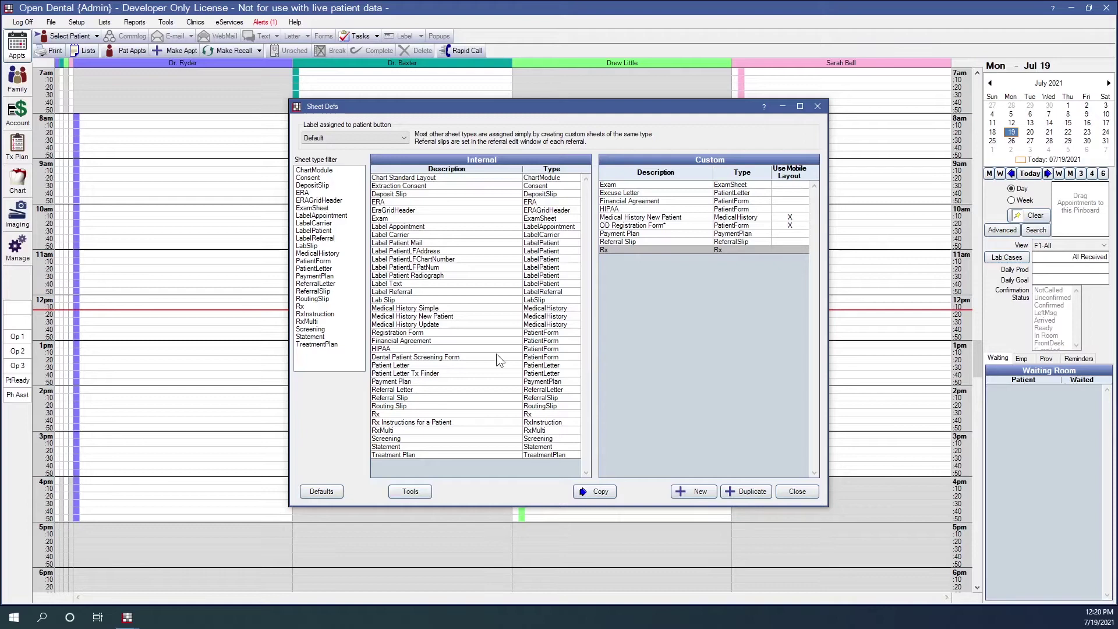
# Step: Copy the internal Routing Slip to Custom, open its layout, and cancel a static text field
pyautogui.click(404, 406)
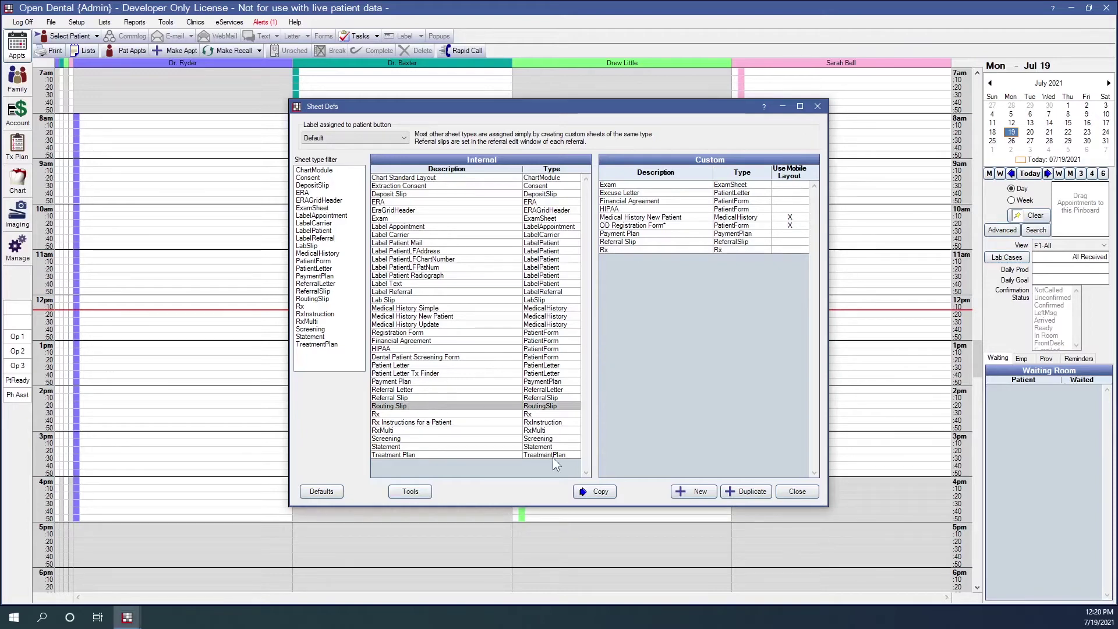
pyautogui.click(601, 490)
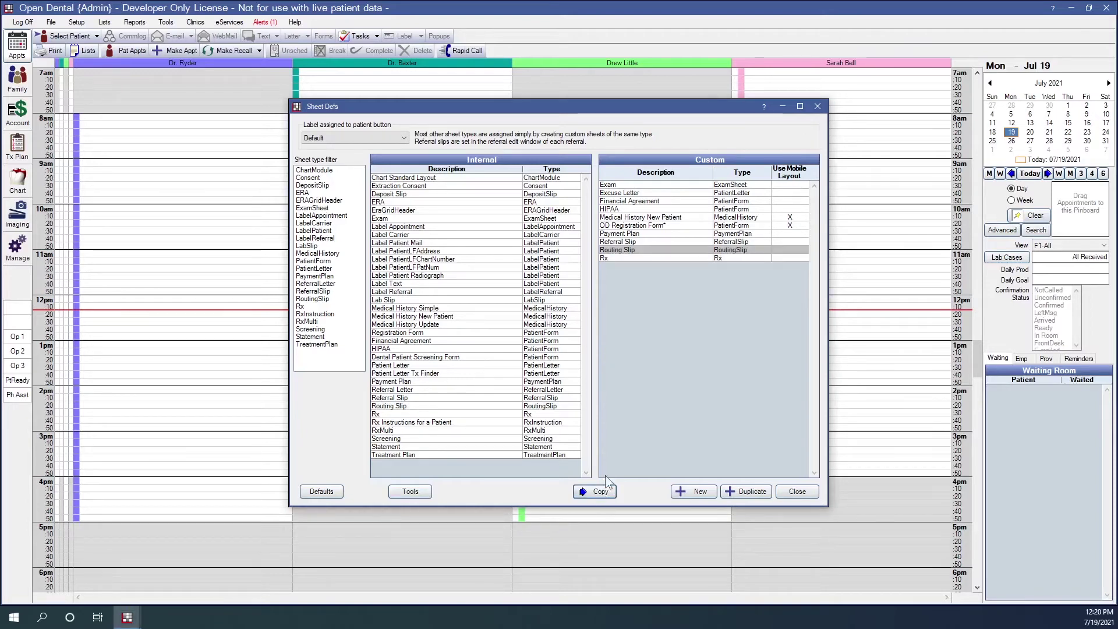
pyautogui.doubleClick(670, 249)
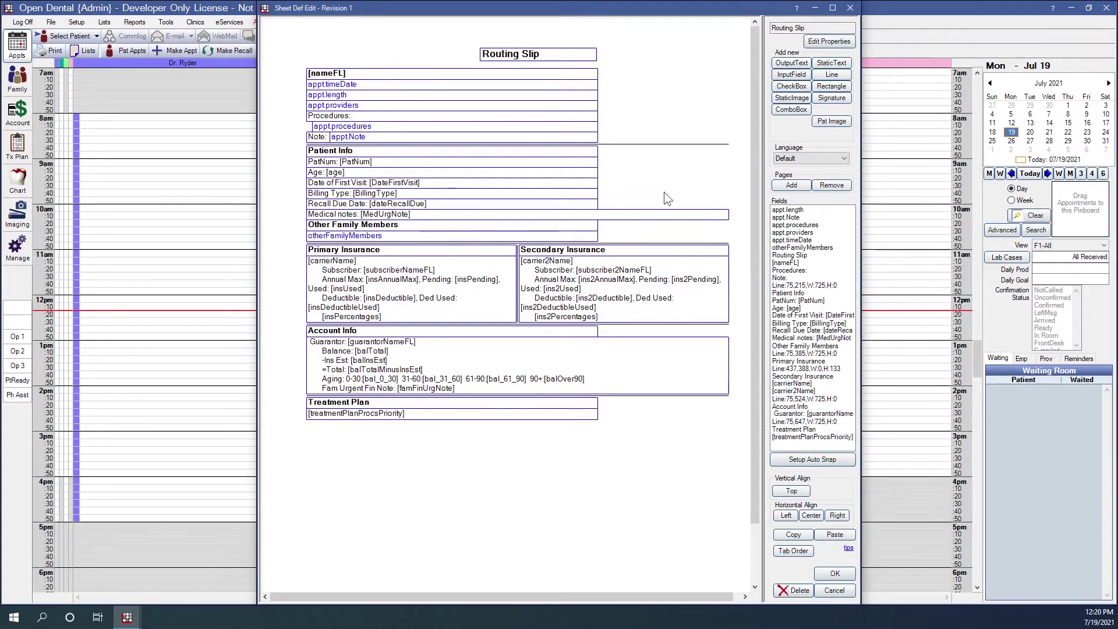
pyautogui.click(843, 64)
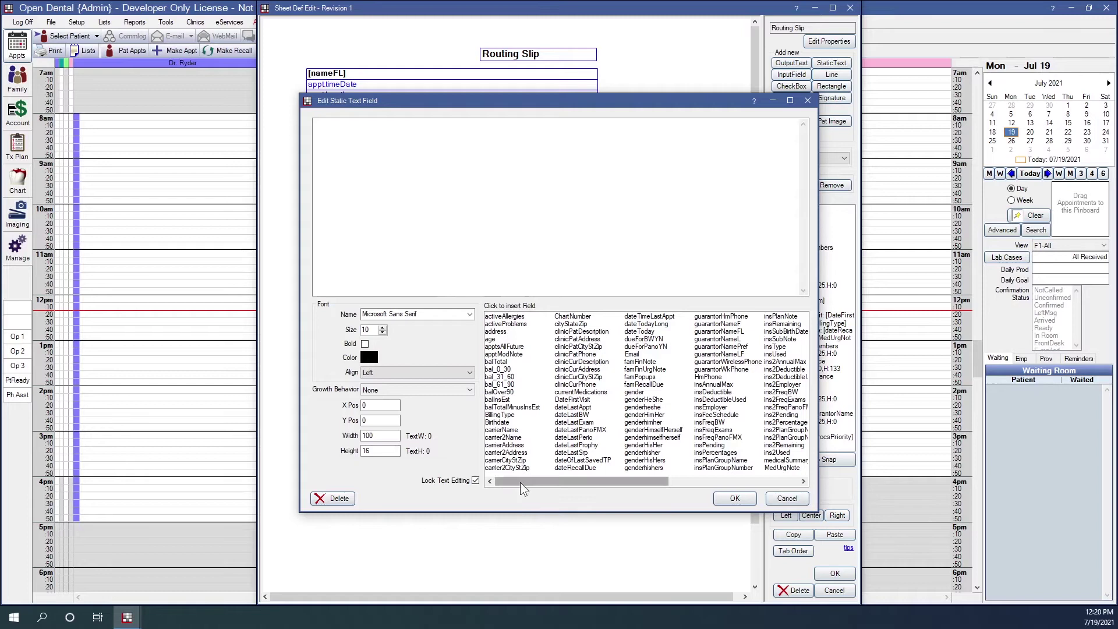
pyautogui.moveTo(519, 482); pyautogui.dragTo(655, 480)
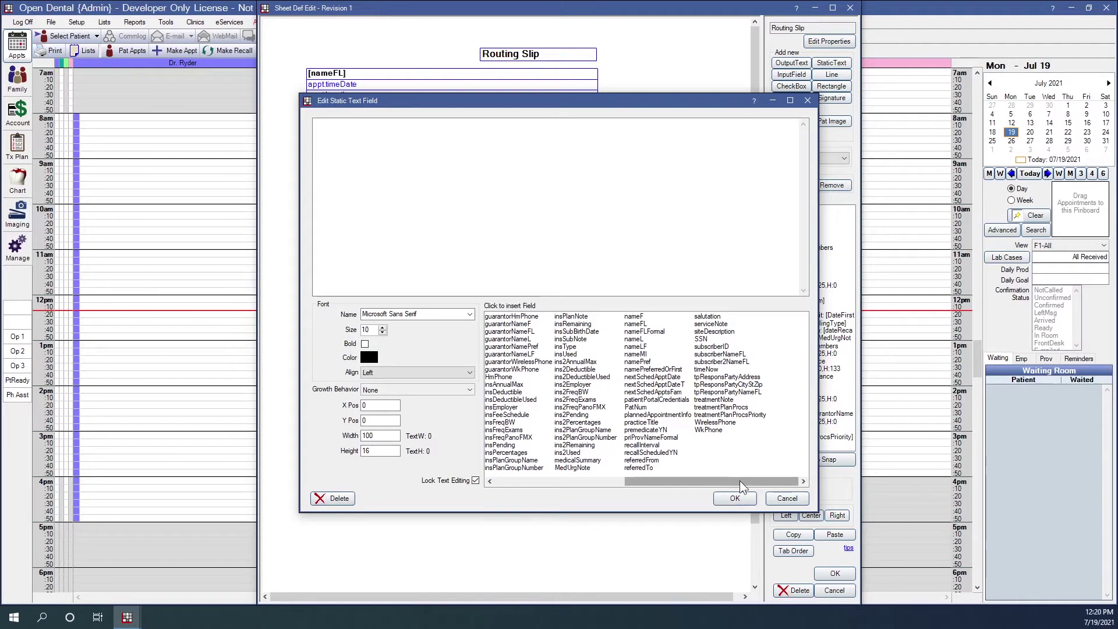
pyautogui.click(785, 497)
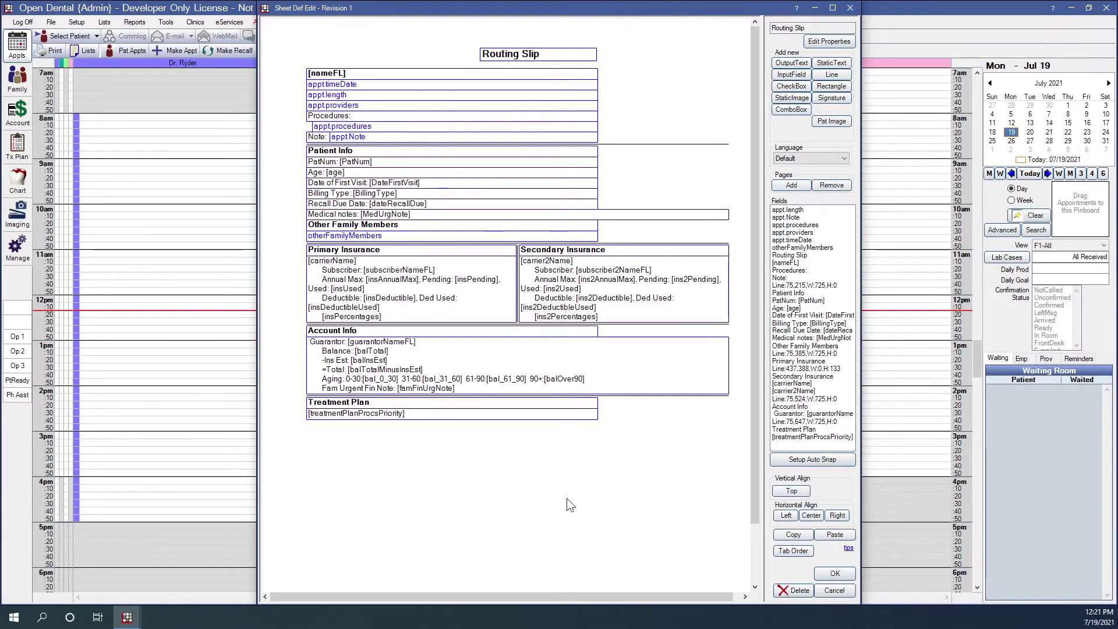
# Step: Save the Routing Slip layout, returning to Sheet Defs, and select the internal Exam sheet
pyautogui.click(839, 574)
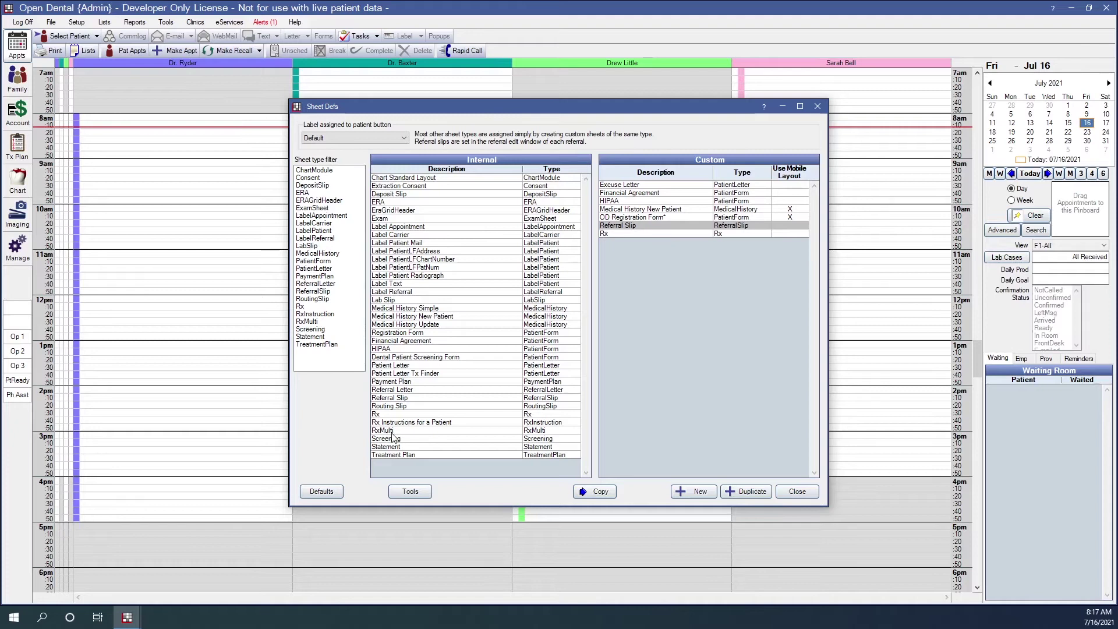
pyautogui.click(423, 220)
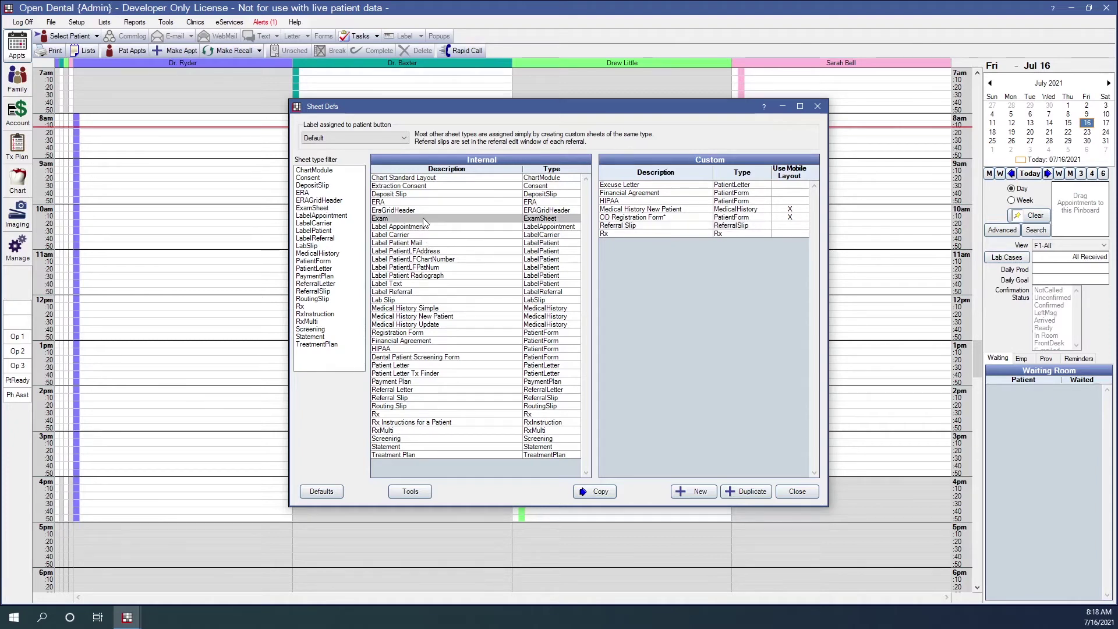
# Step: Copy the Exam sheet into the Custom list and review its layout without saving changes
pyautogui.click(594, 491)
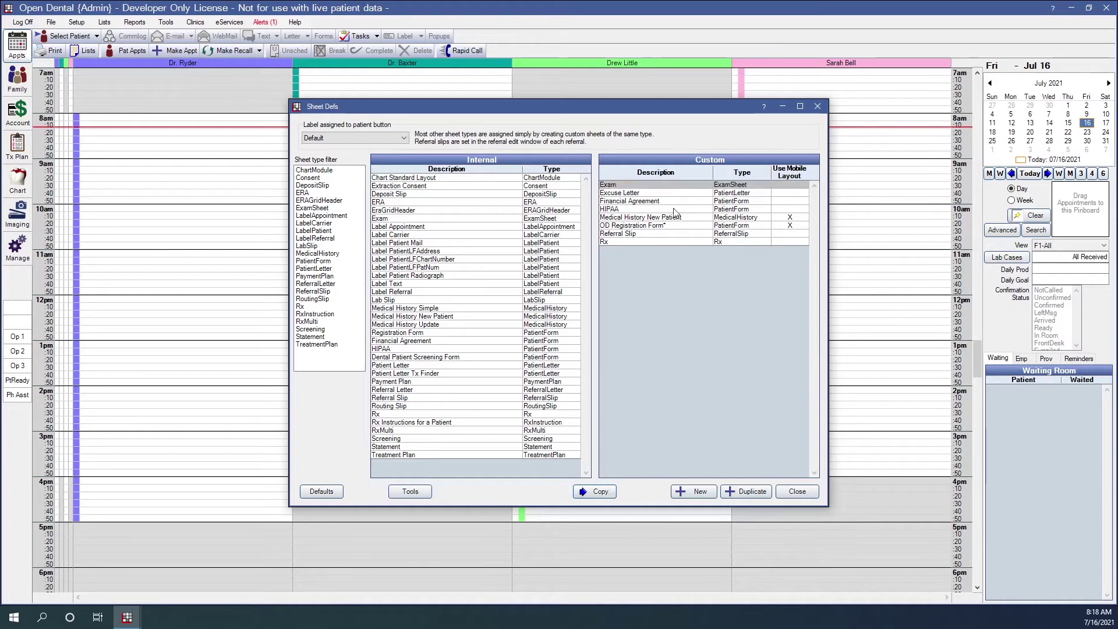
pyautogui.doubleClick(673, 184)
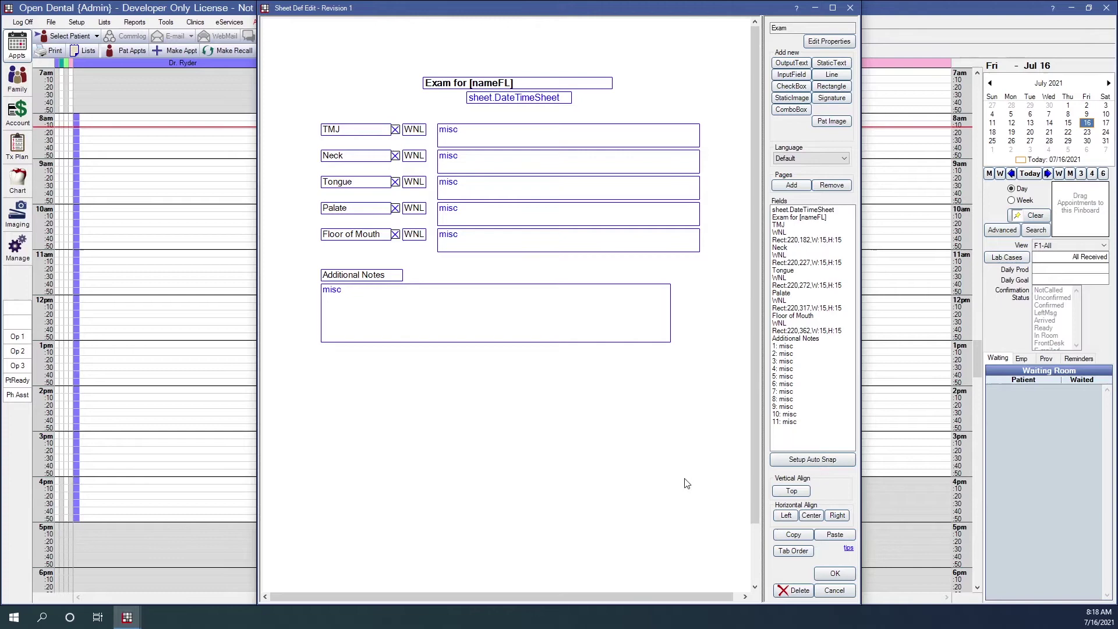
pyautogui.click(834, 591)
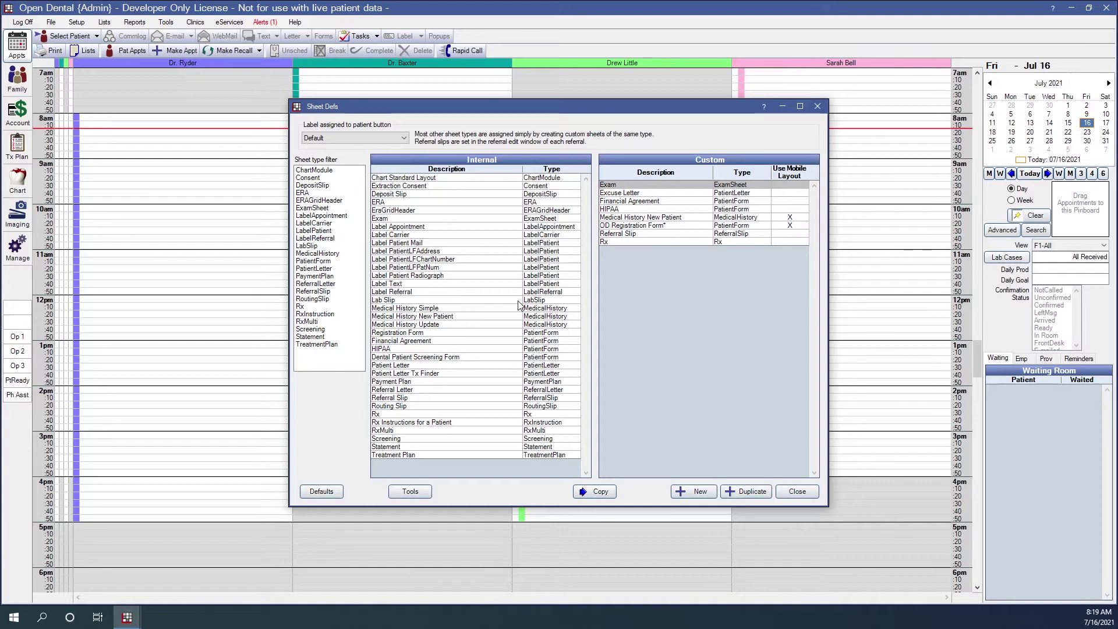
# Step: Copy the internal Treatment Plan sheet and open the custom copy's layout
pyautogui.click(430, 455)
pyautogui.click(595, 494)
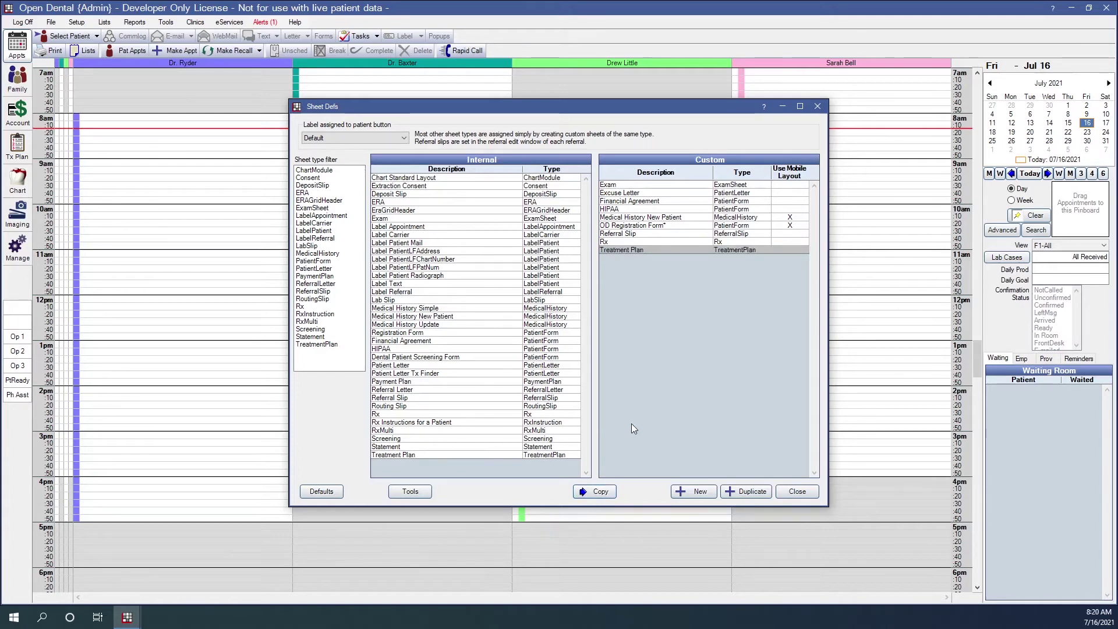
pyautogui.doubleClick(647, 250)
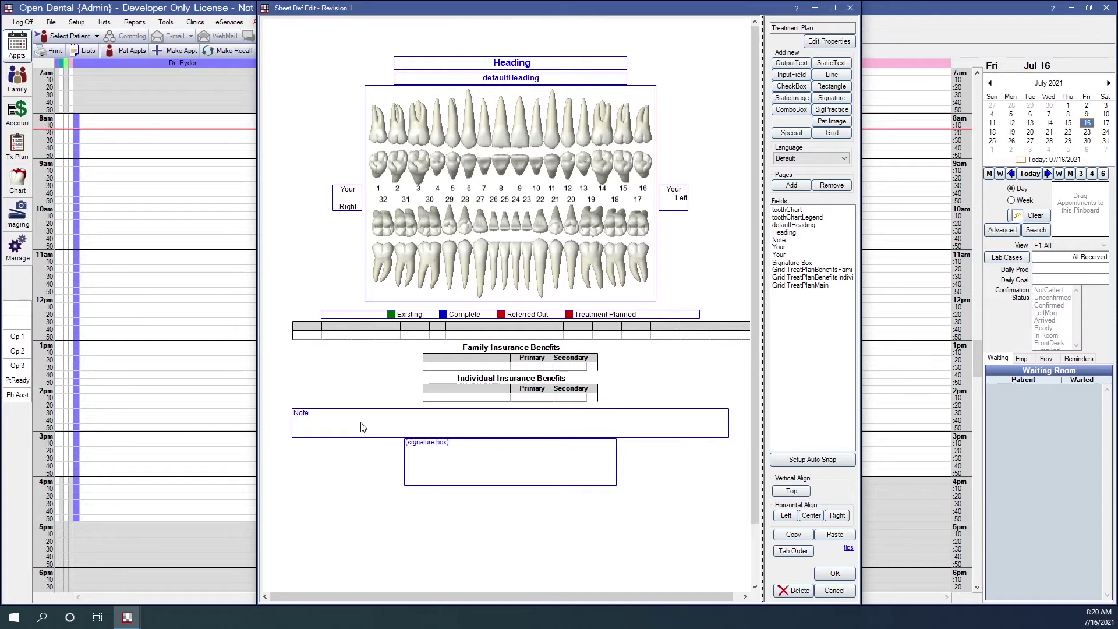
# Step: Close the Treatment Plan layout unsaved and copy the internal Statement sheet to Custom
pyautogui.click(831, 592)
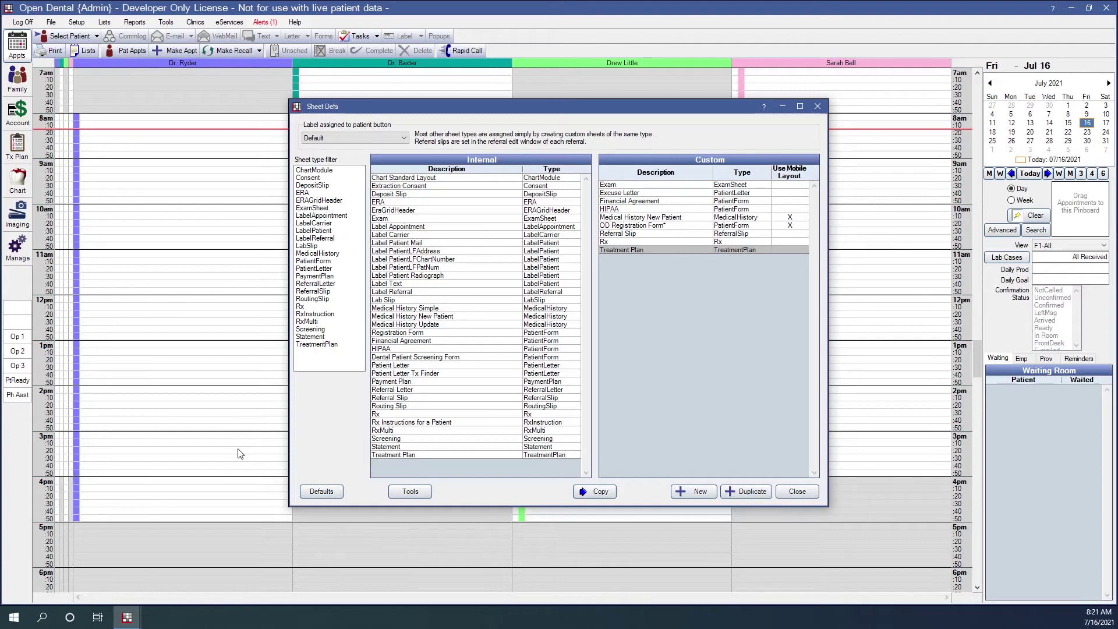
pyautogui.click(391, 446)
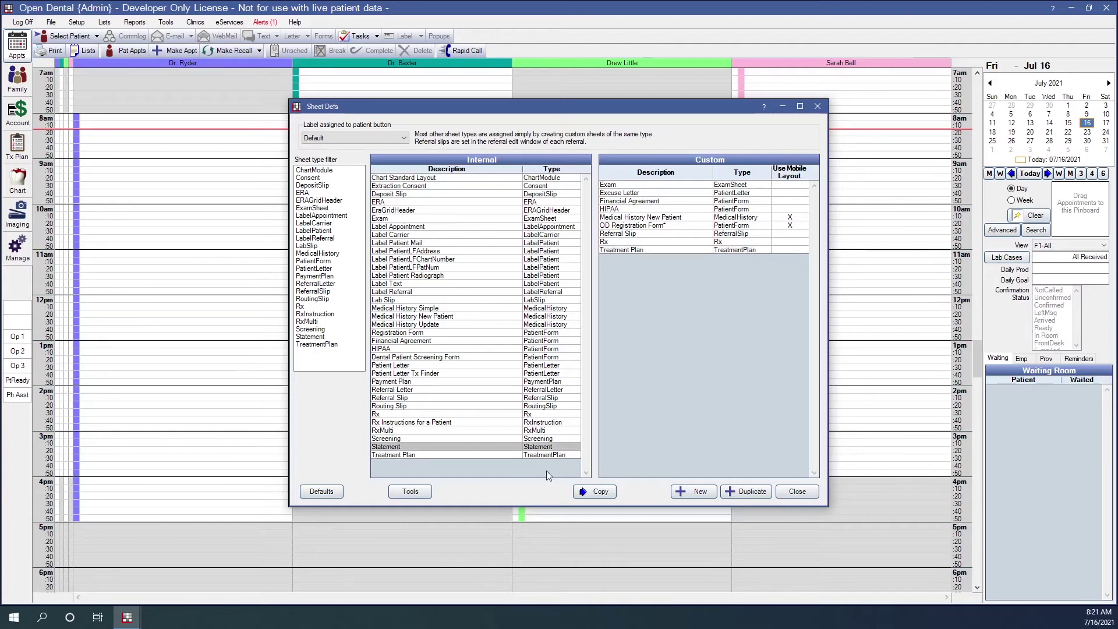
pyautogui.click(601, 494)
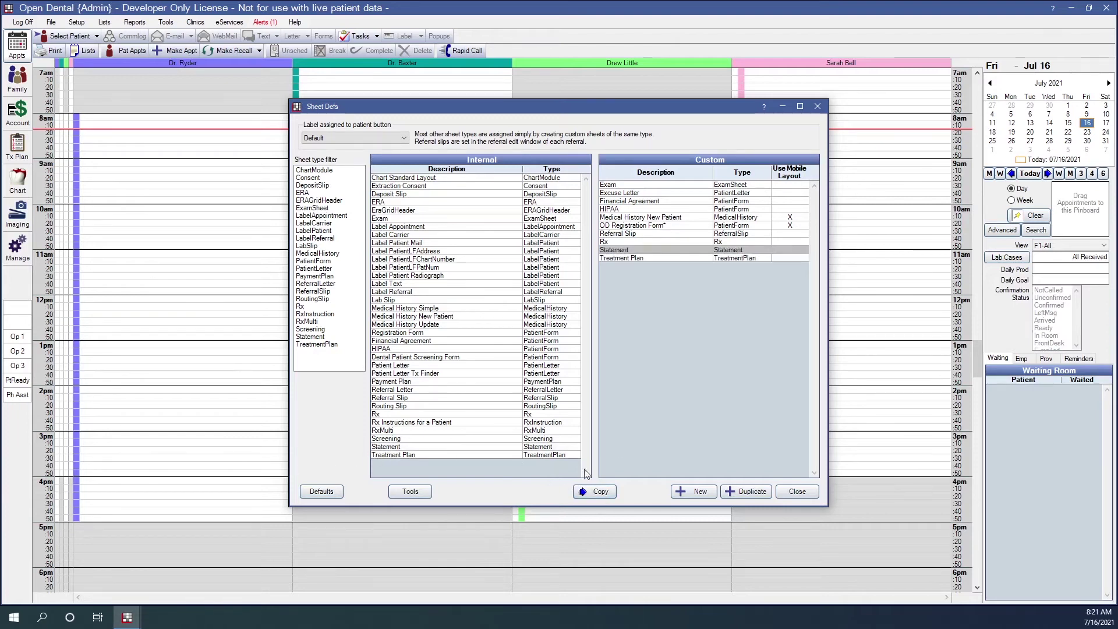
# Step: Review the custom Statement sheet's layout and close it without saving
pyautogui.doubleClick(684, 252)
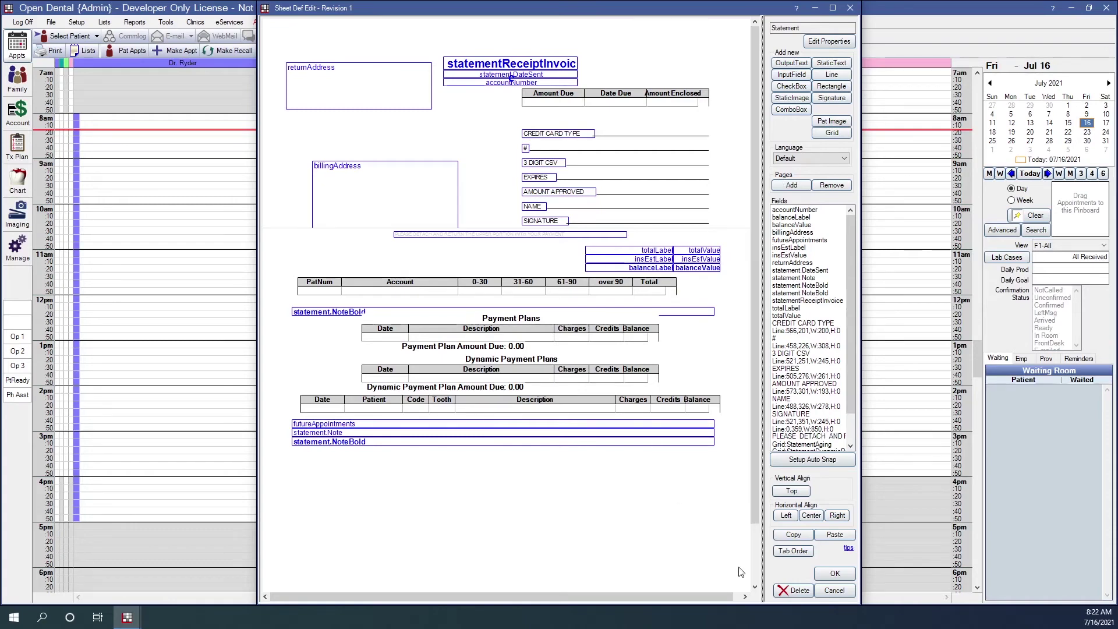
pyautogui.click(846, 591)
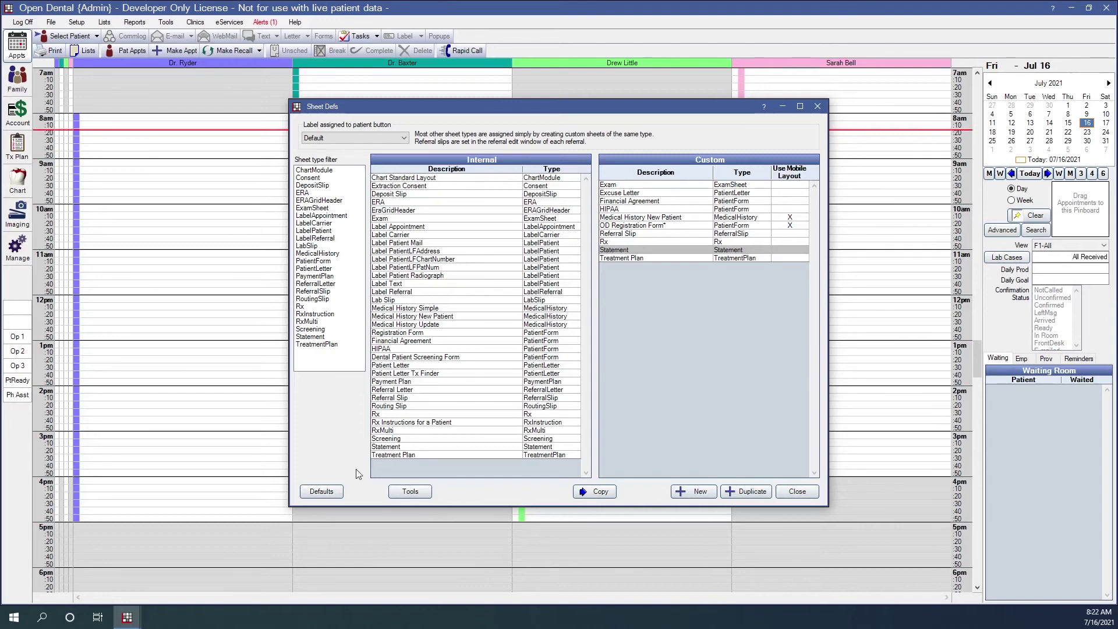
# Step: Copy the internal Payment Plan sheet into the Custom sheets list
pyautogui.click(415, 386)
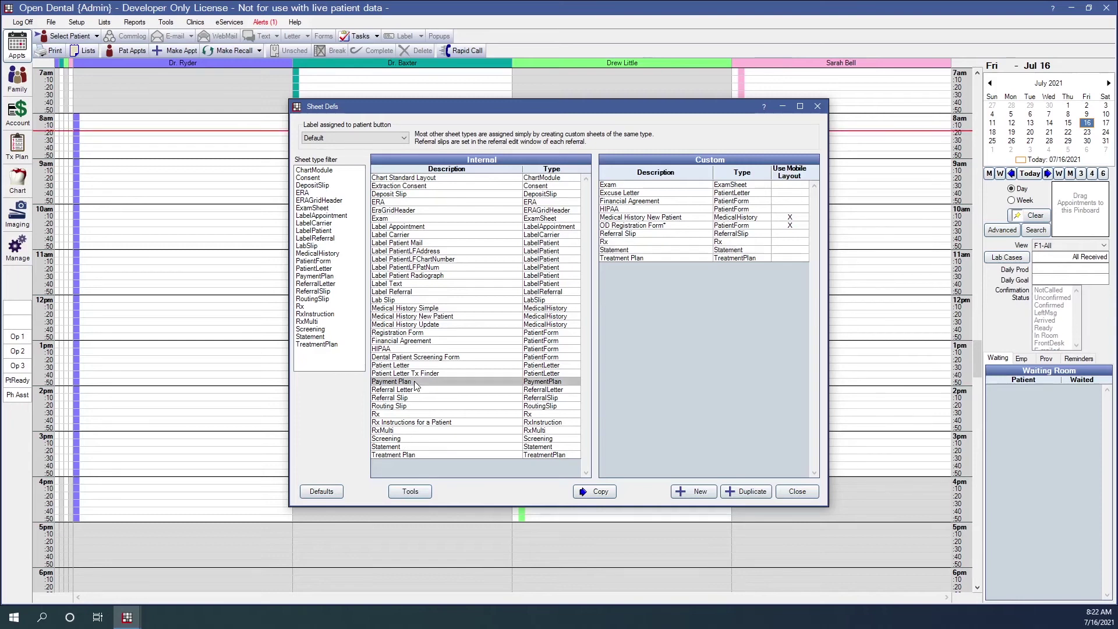
pyautogui.click(595, 491)
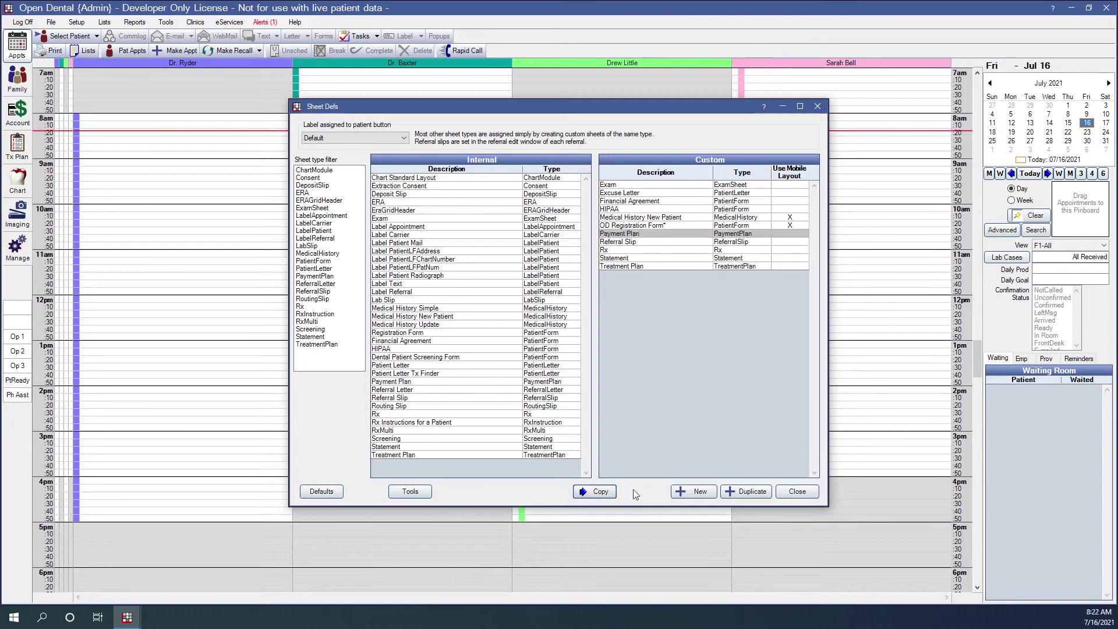
pyautogui.doubleClick(678, 232)
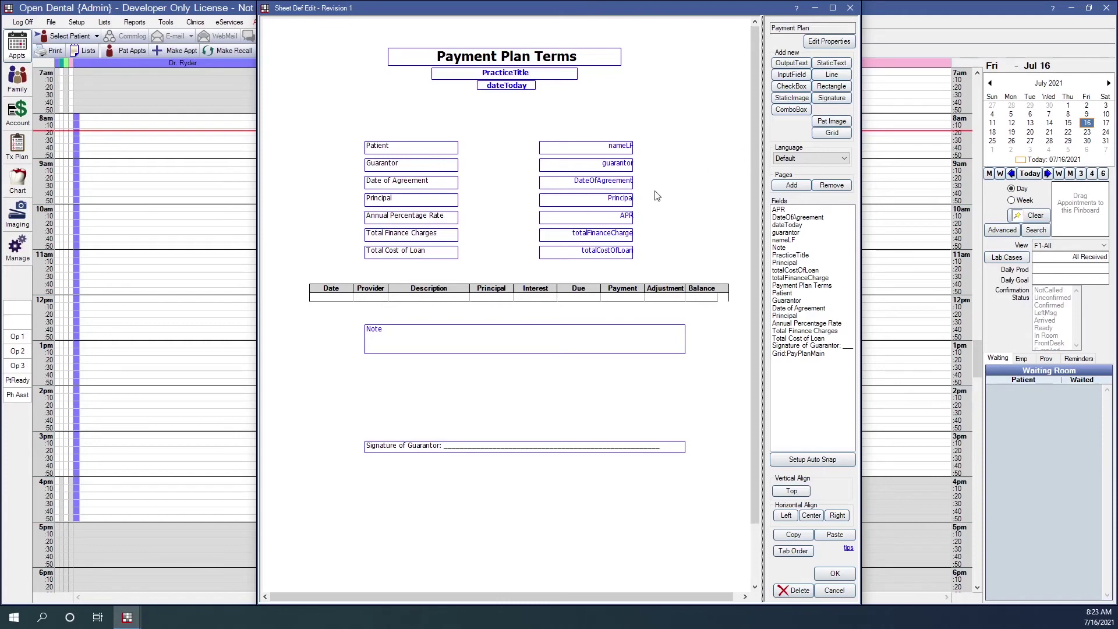
pyautogui.click(831, 590)
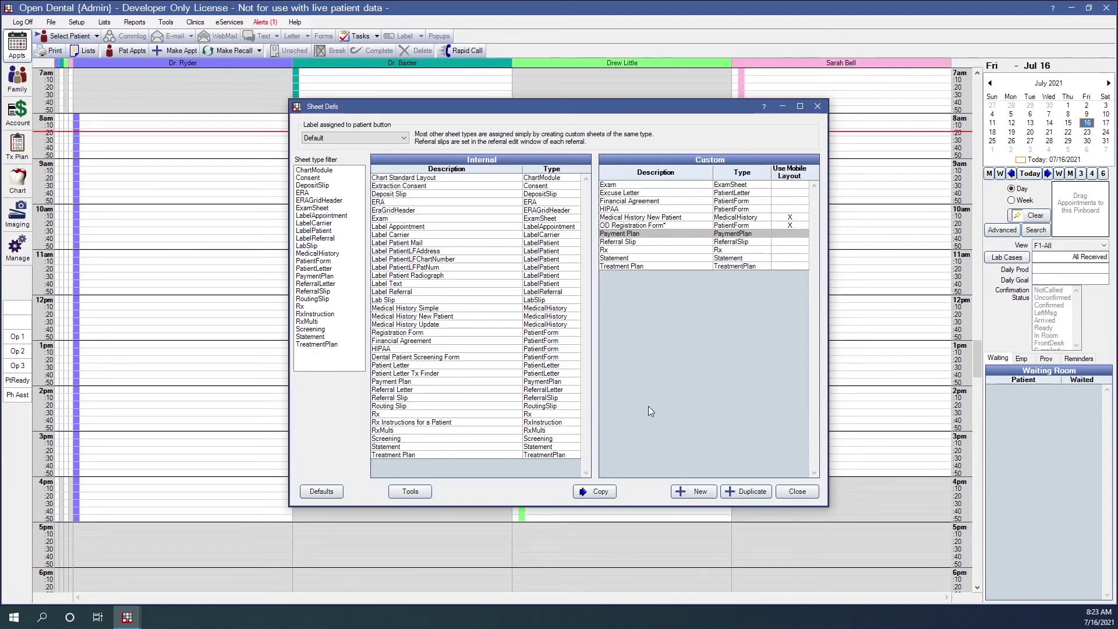
# Step: Close Sheet Defs and open the Account tab of Module Preferences
pyautogui.click(797, 491)
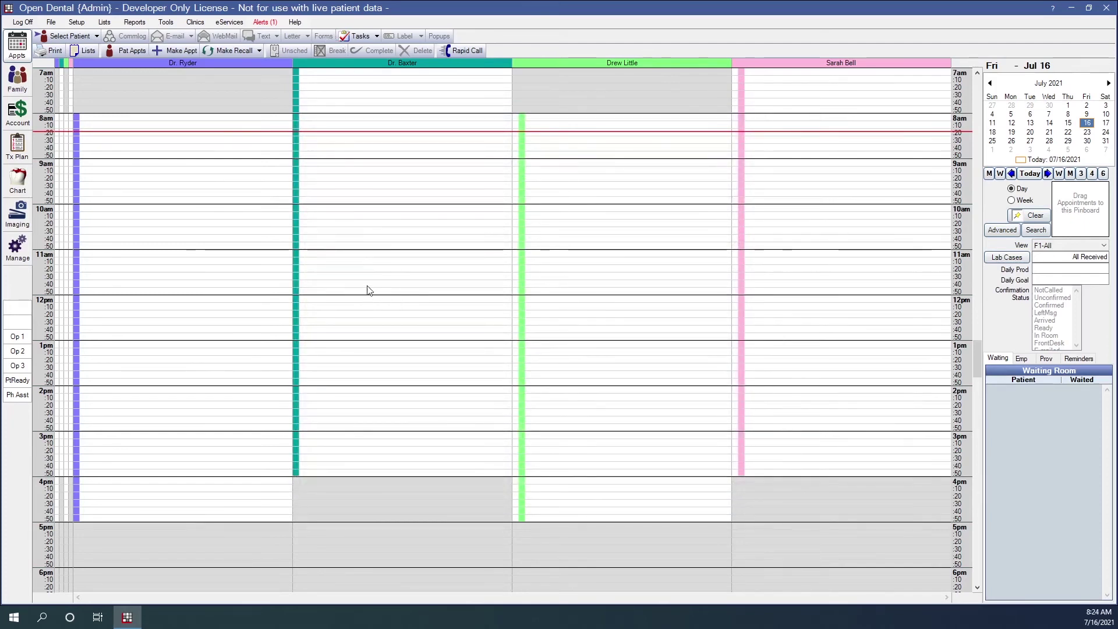
pyautogui.click(87, 25)
pyautogui.moveTo(86, 37)
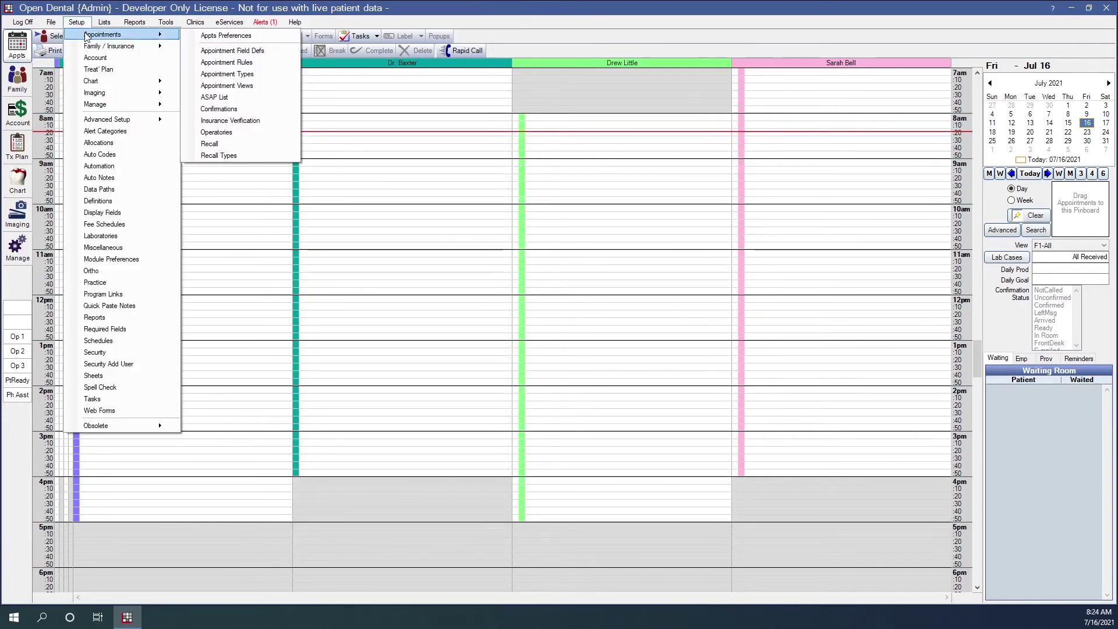
pyautogui.moveTo(97, 84)
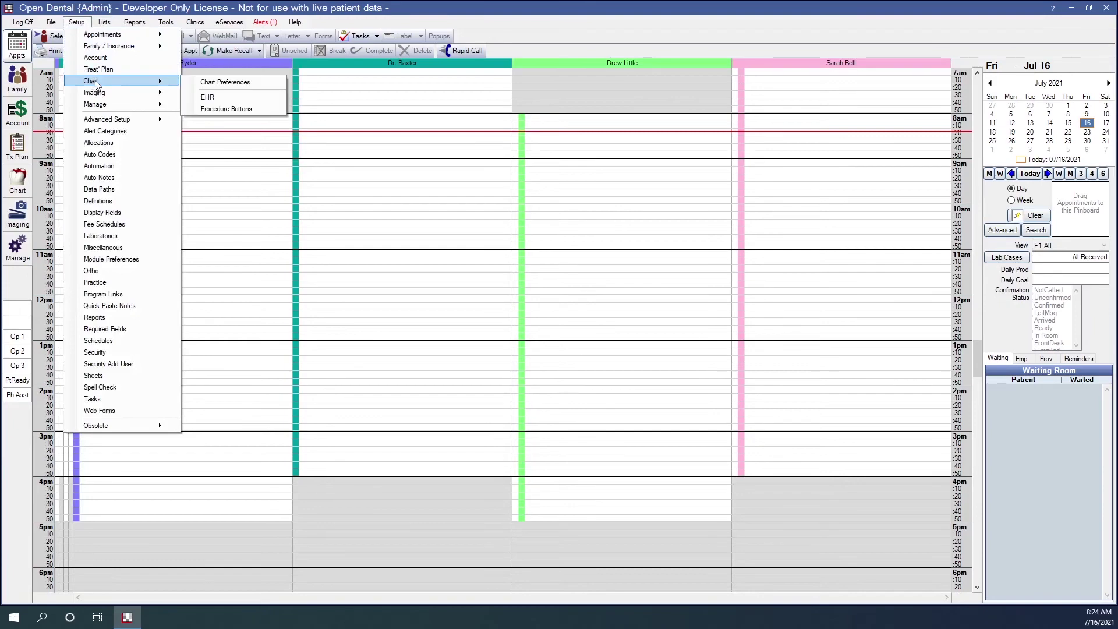
pyautogui.click(107, 58)
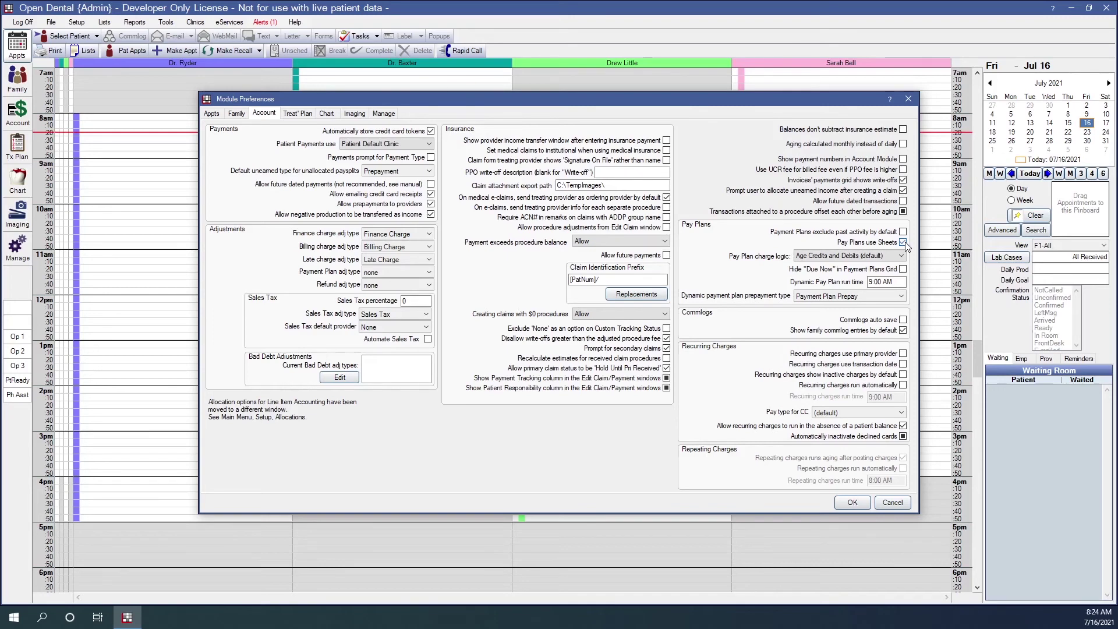
# Step: Close Module Preferences, reopen Setup > Sheets and bring up Sheet Def Defaults
pyautogui.click(892, 502)
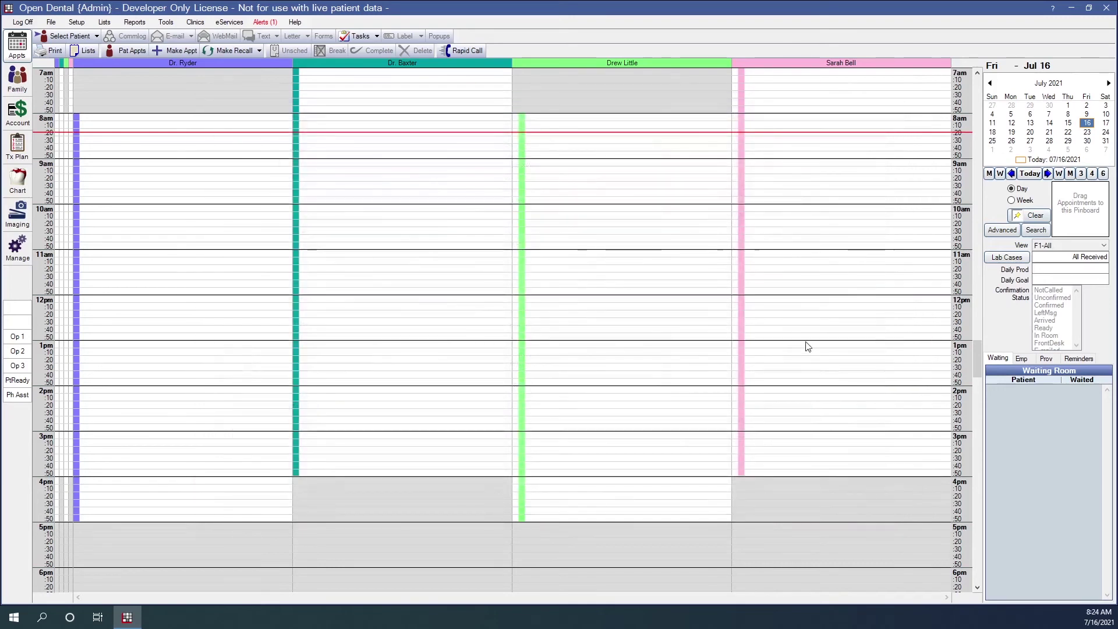
pyautogui.click(77, 23)
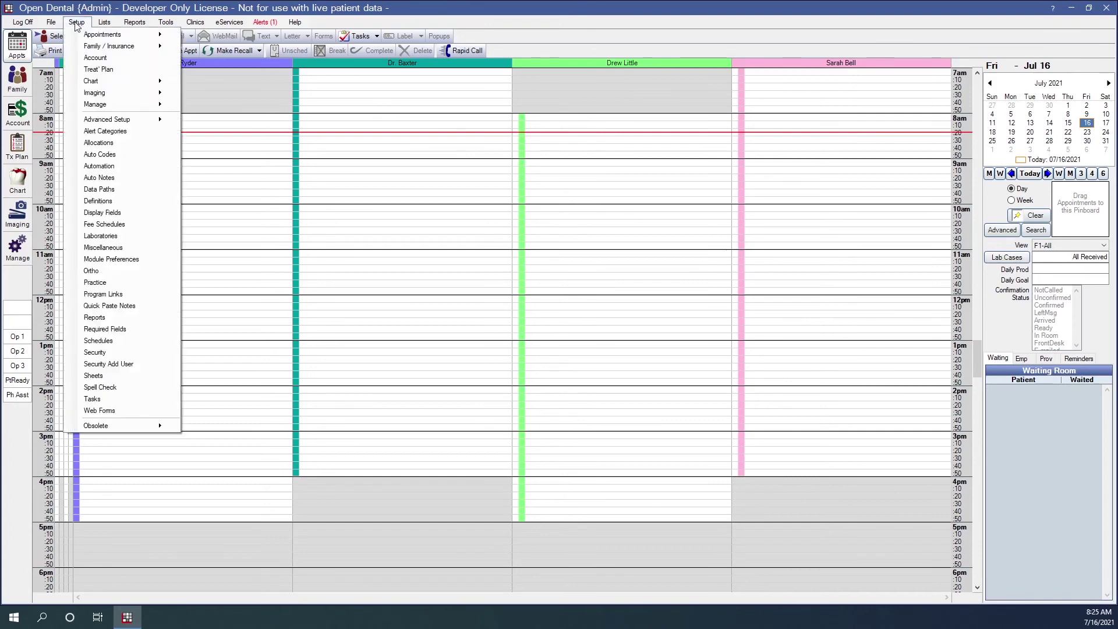
pyautogui.click(110, 377)
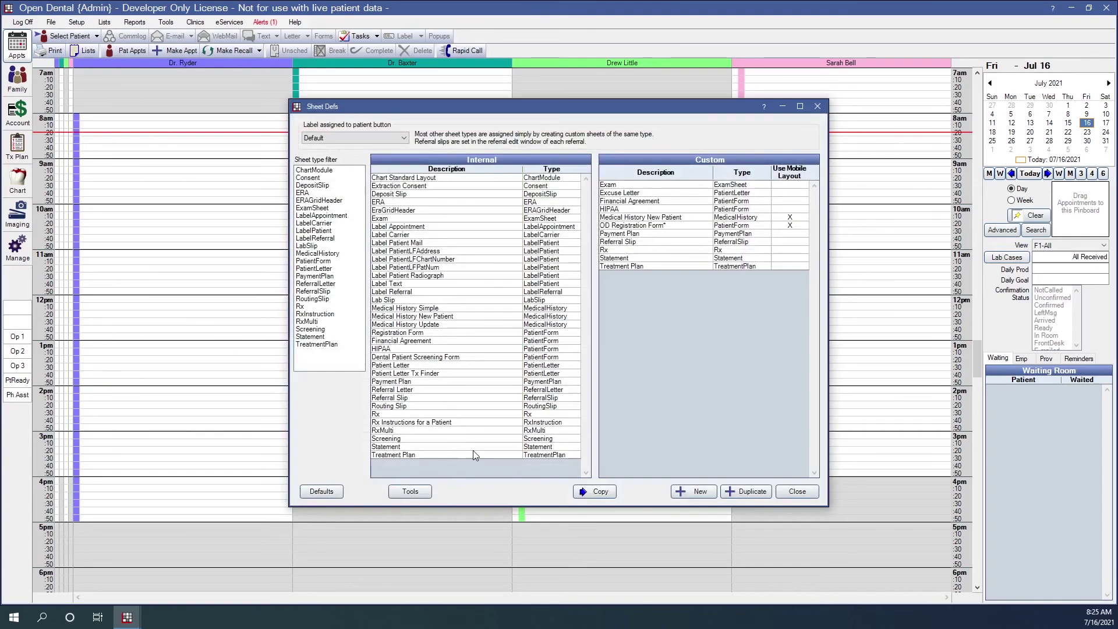
pyautogui.click(340, 493)
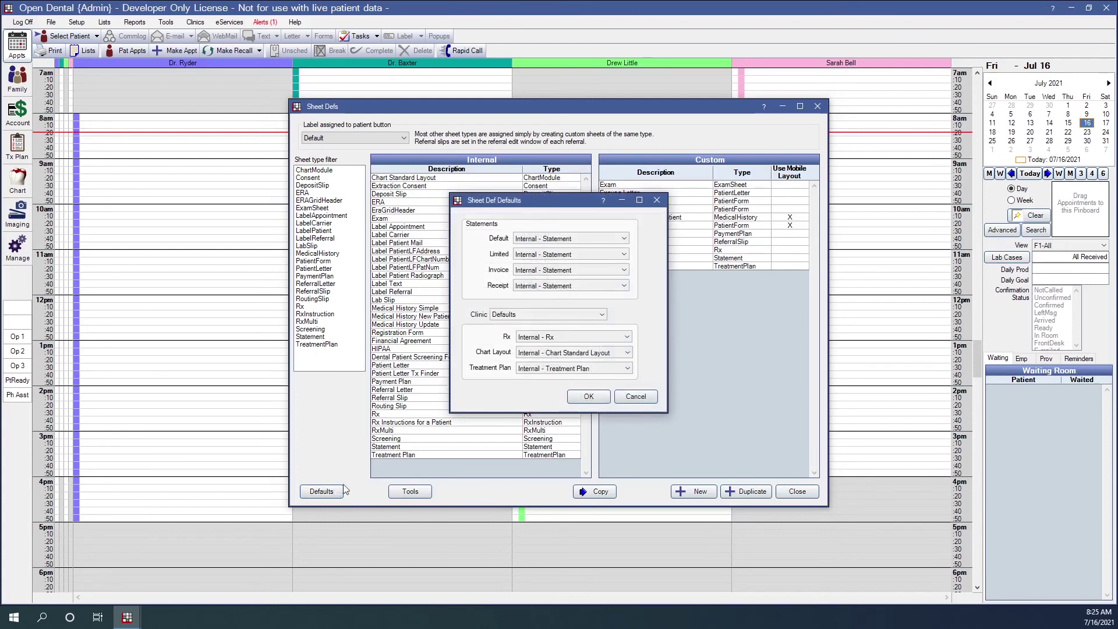
# Step: Keep the internal Statement, Rx, Treatment Plan and Chart Layout defaults, then cancel
pyautogui.click(593, 240)
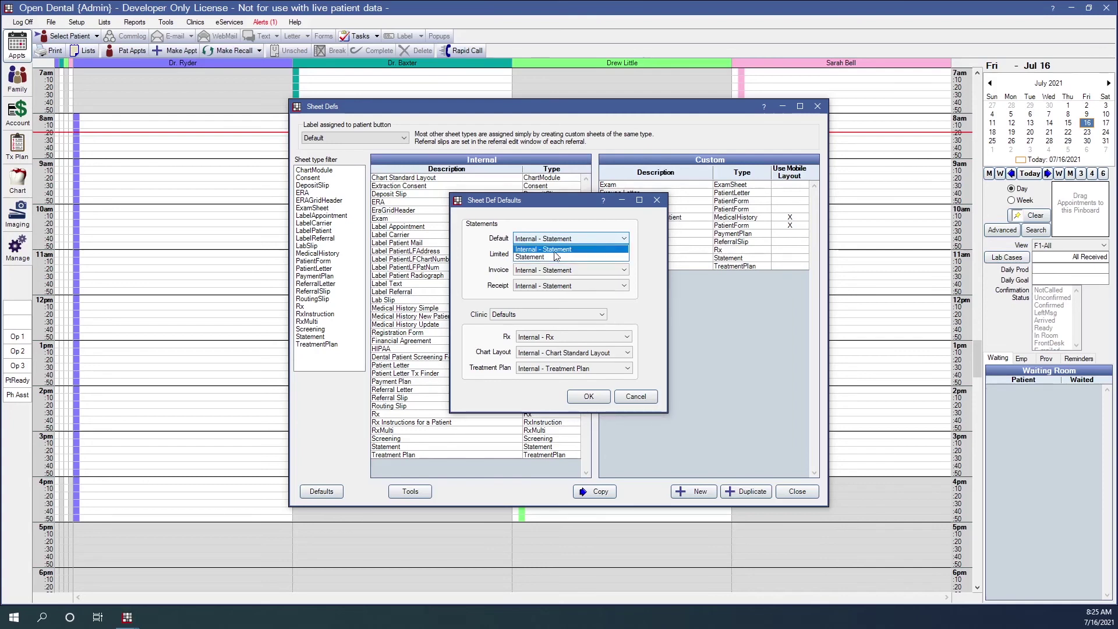
pyautogui.click(491, 260)
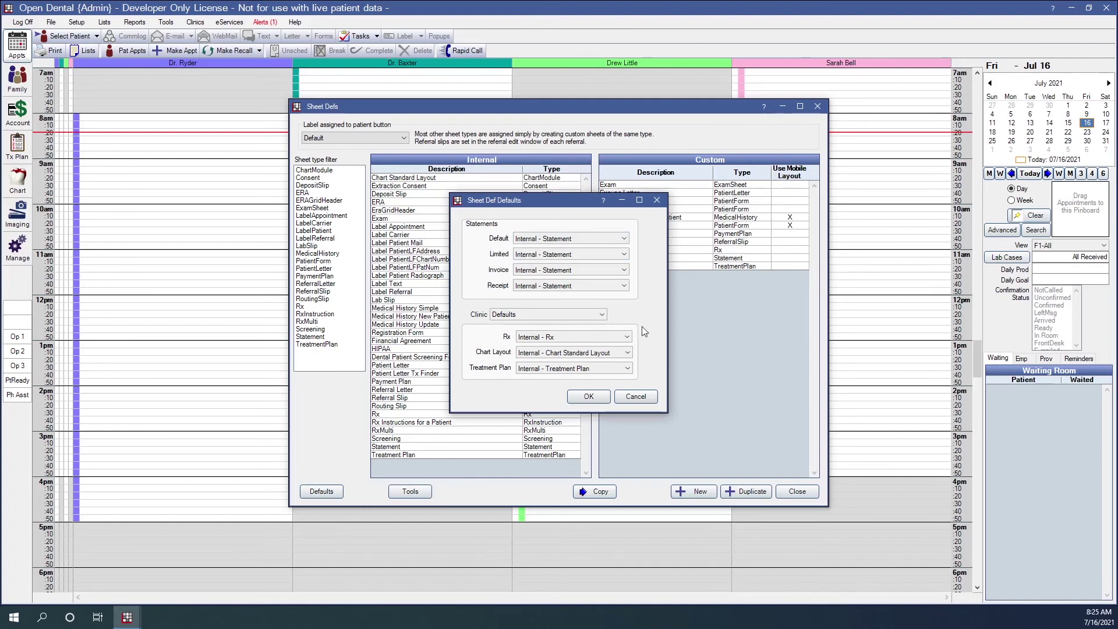
pyautogui.click(623, 337)
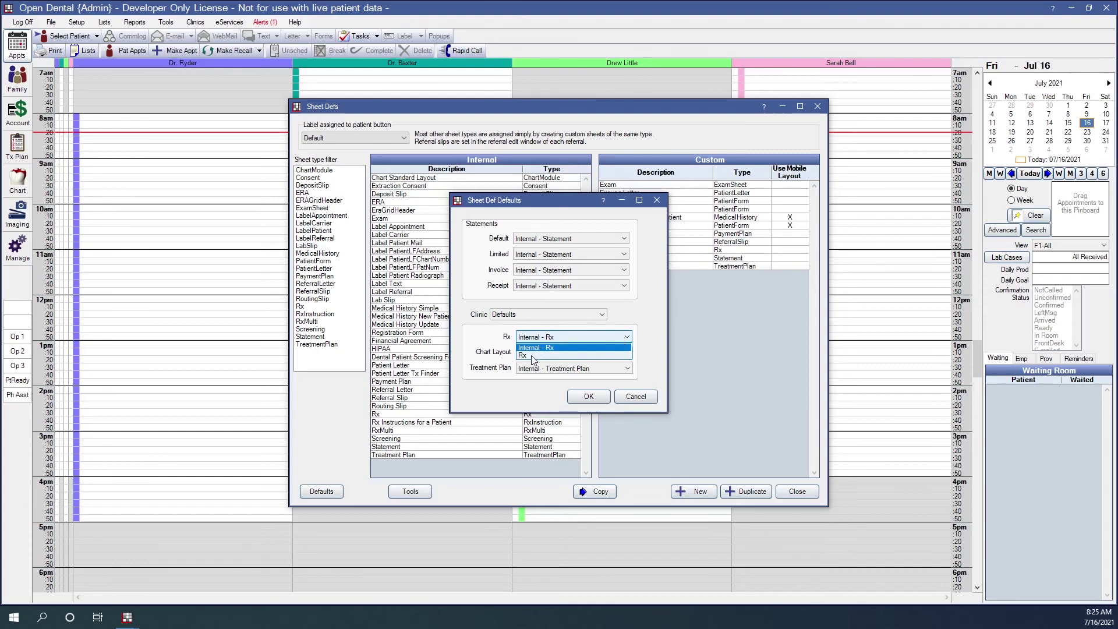
pyautogui.click(495, 333)
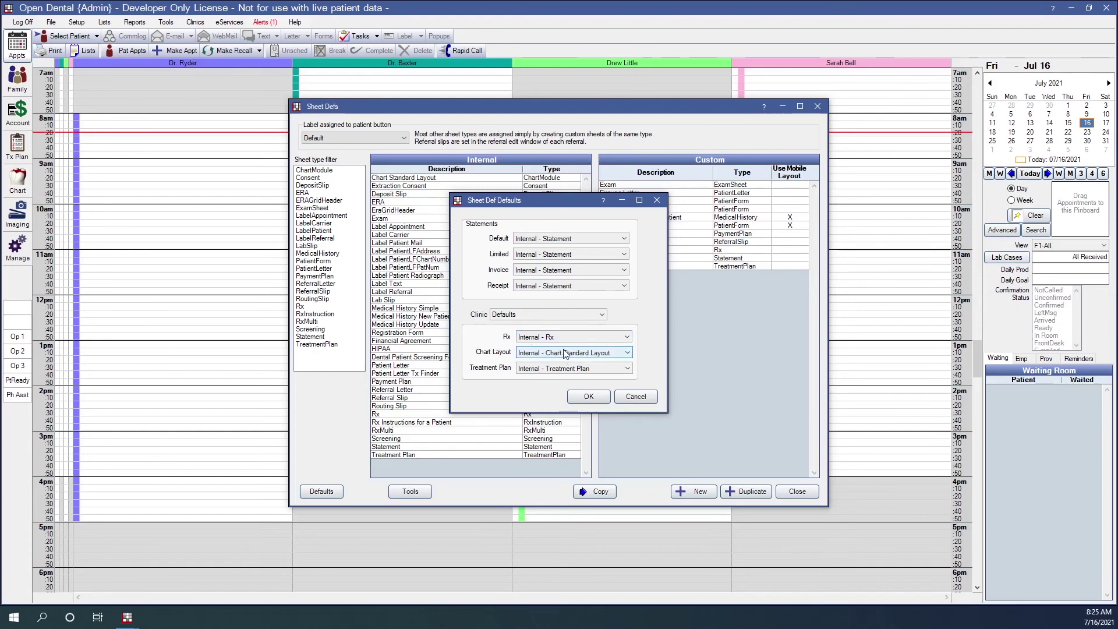
pyautogui.click(571, 370)
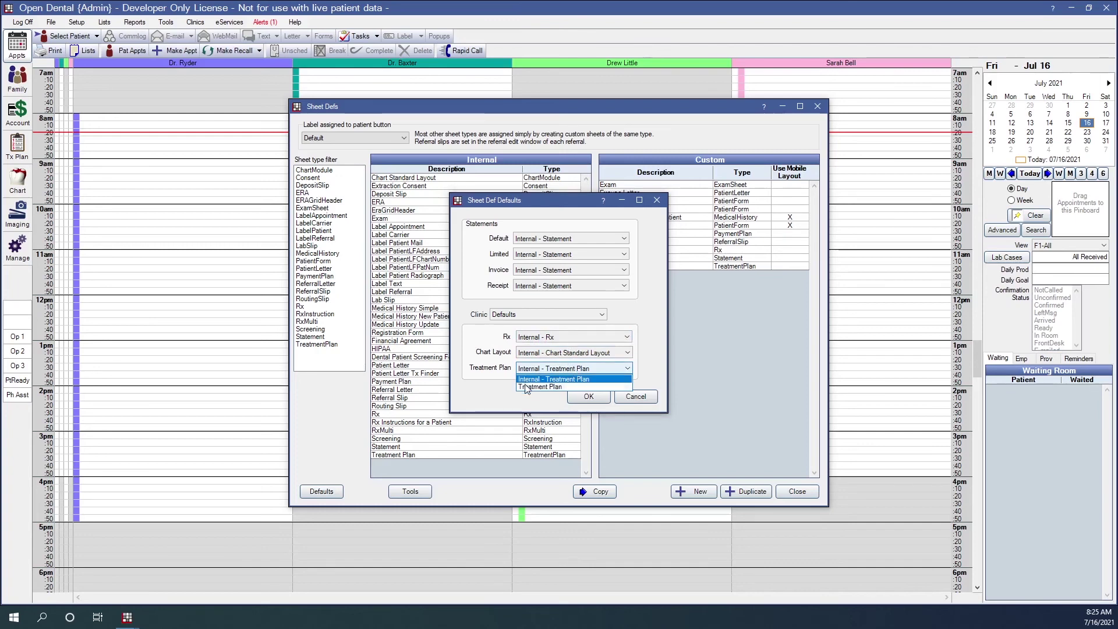
pyautogui.click(493, 365)
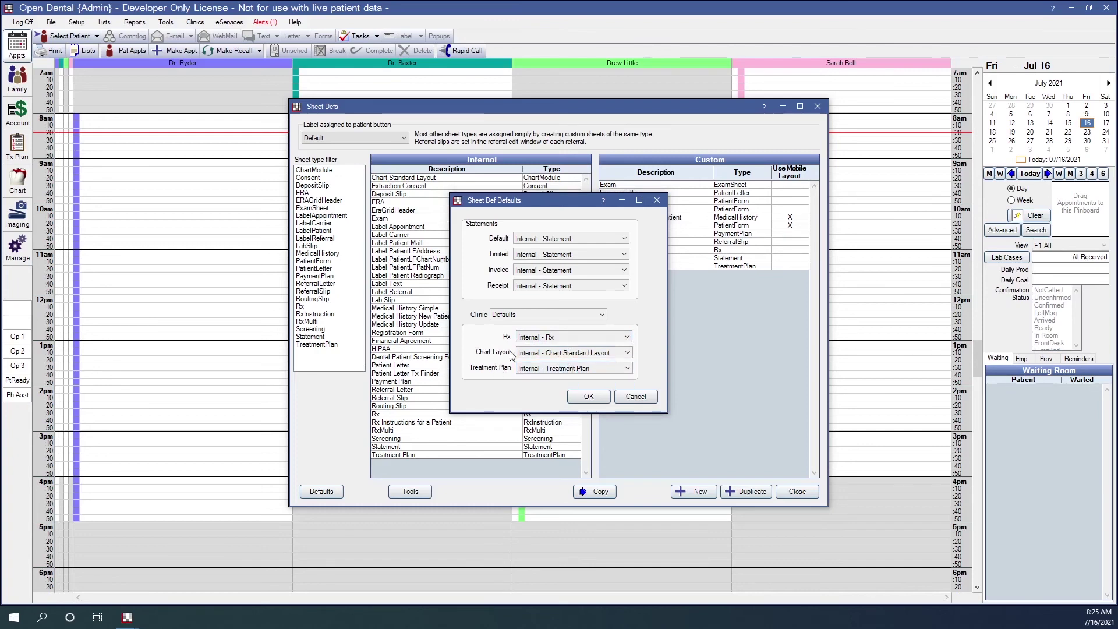
pyautogui.click(541, 353)
pyautogui.click(568, 354)
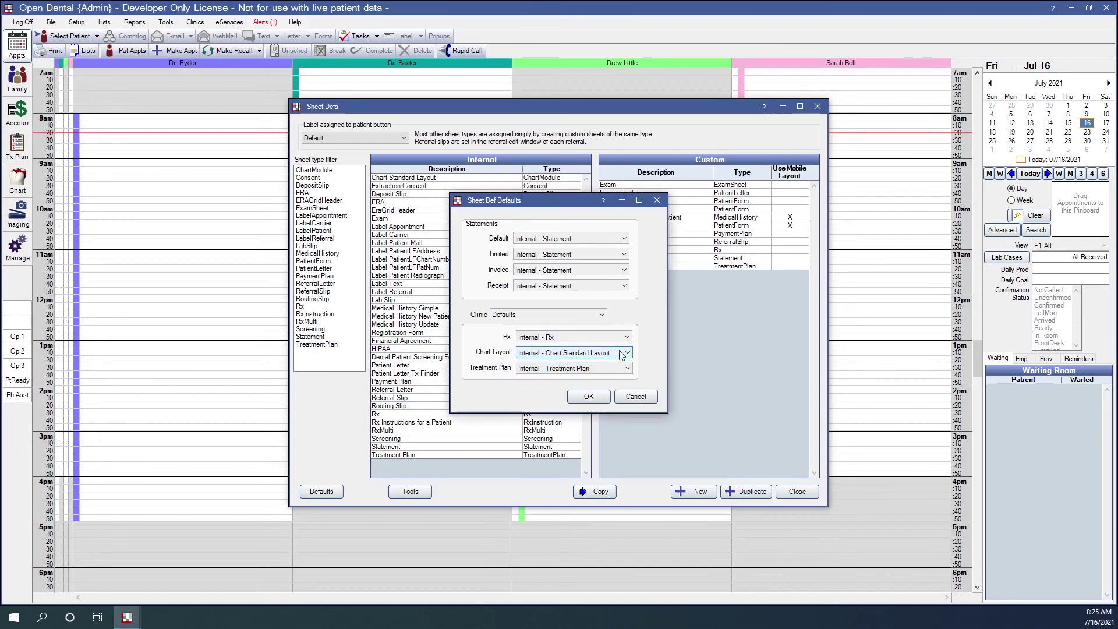
pyautogui.click(635, 396)
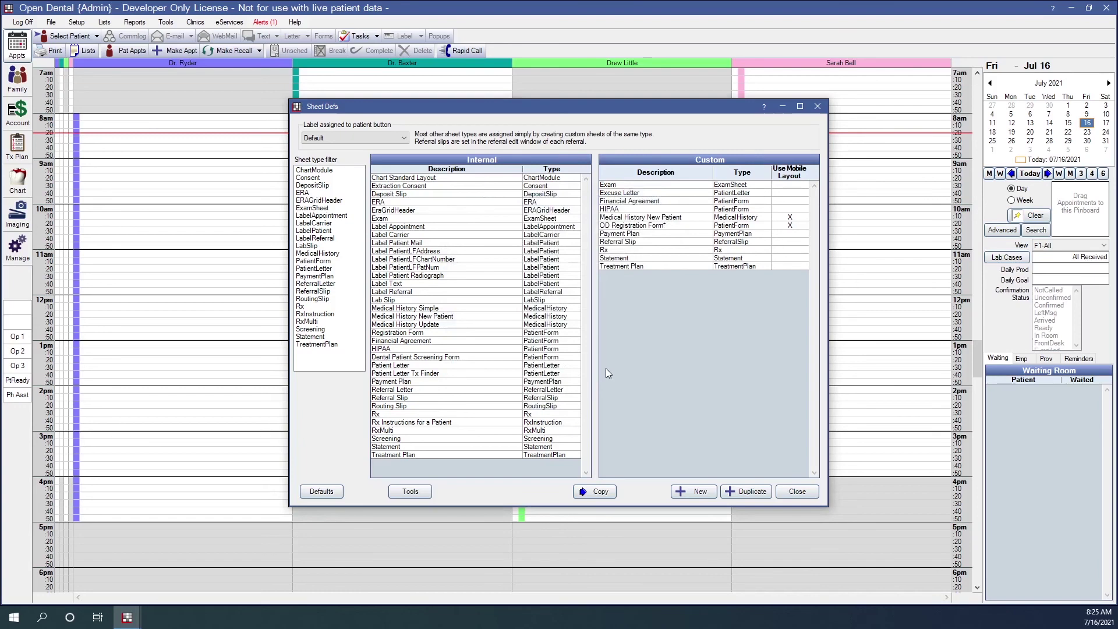
# Step: Close Sheet Defs and switch to the Chart module
pyautogui.click(796, 490)
pyautogui.click(16, 186)
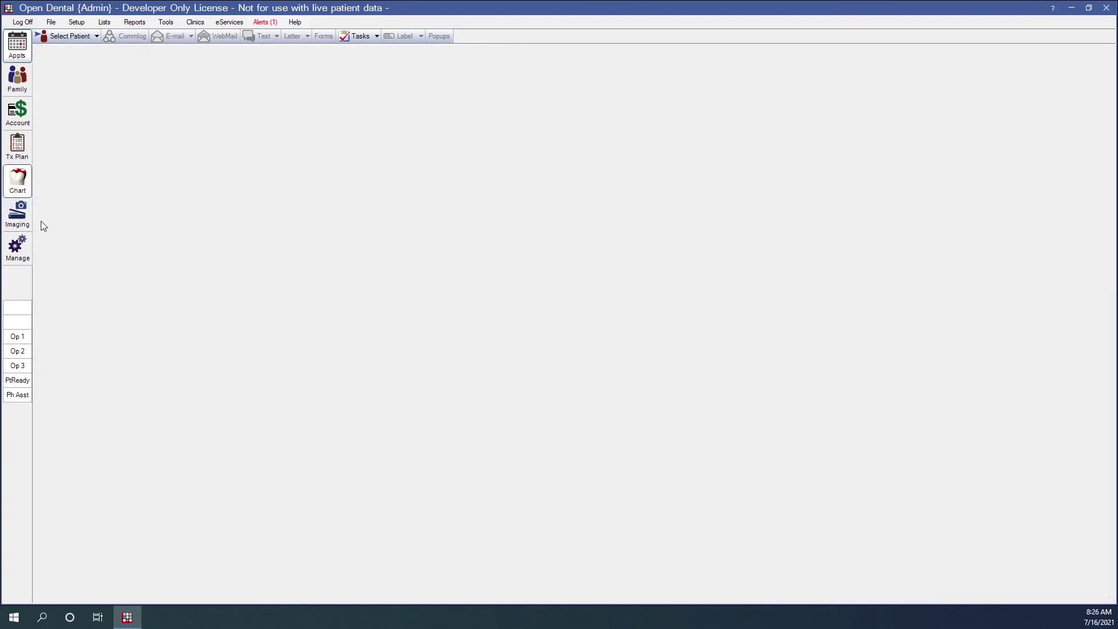